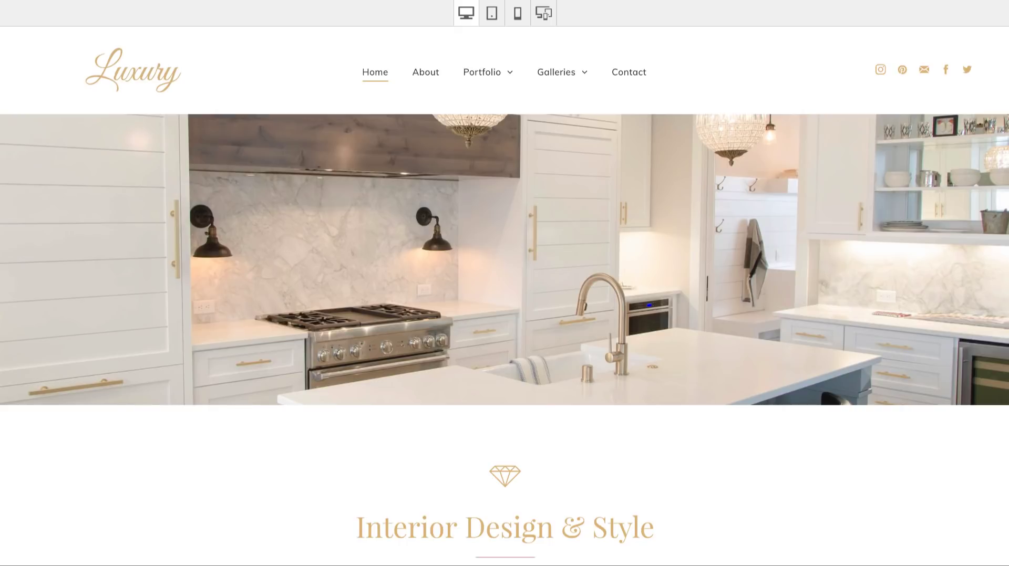
Examine the Luxury template's desktop home page preview from the header down to the footer.
{"action": "scroll", "coordinate": [705, 94], "scroll_direction": "down", "scroll_amount": 5}
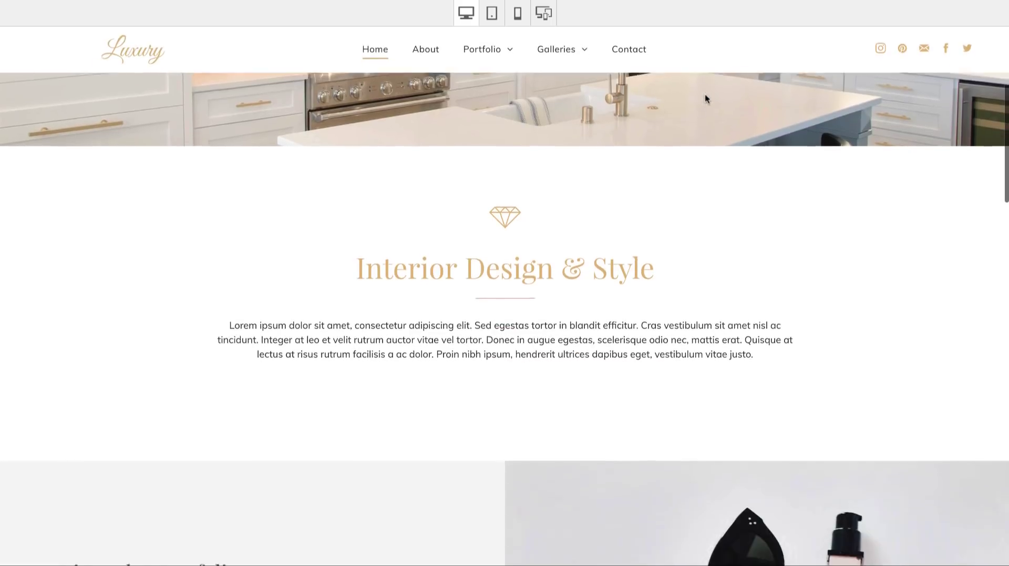
{"action": "scroll", "coordinate": [704, 98], "scroll_direction": "down", "scroll_amount": 2}
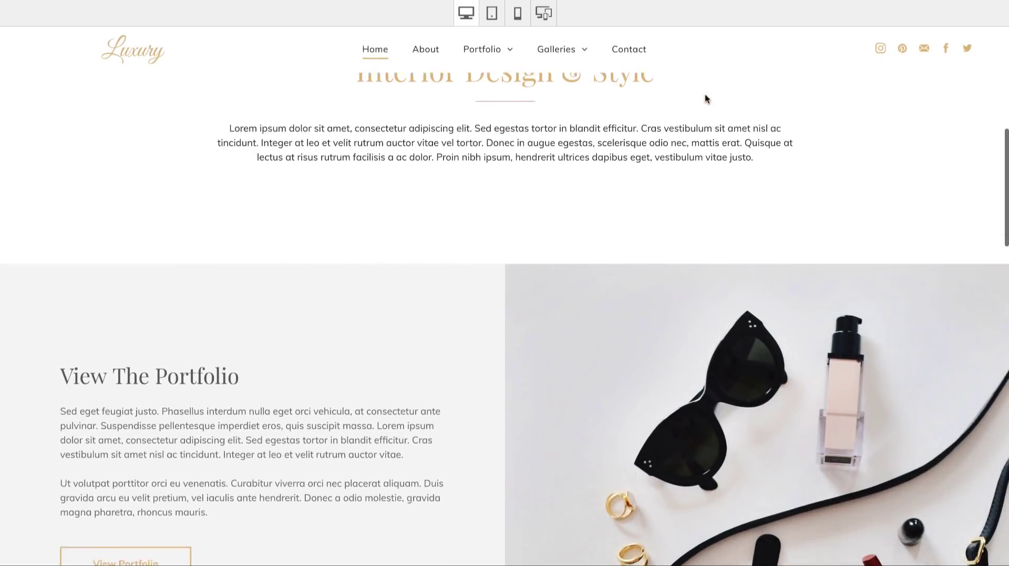
{"action": "scroll", "coordinate": [704, 98], "scroll_direction": "down", "scroll_amount": 3}
{"action": "scroll", "coordinate": [705, 98], "scroll_direction": "down", "scroll_amount": 6}
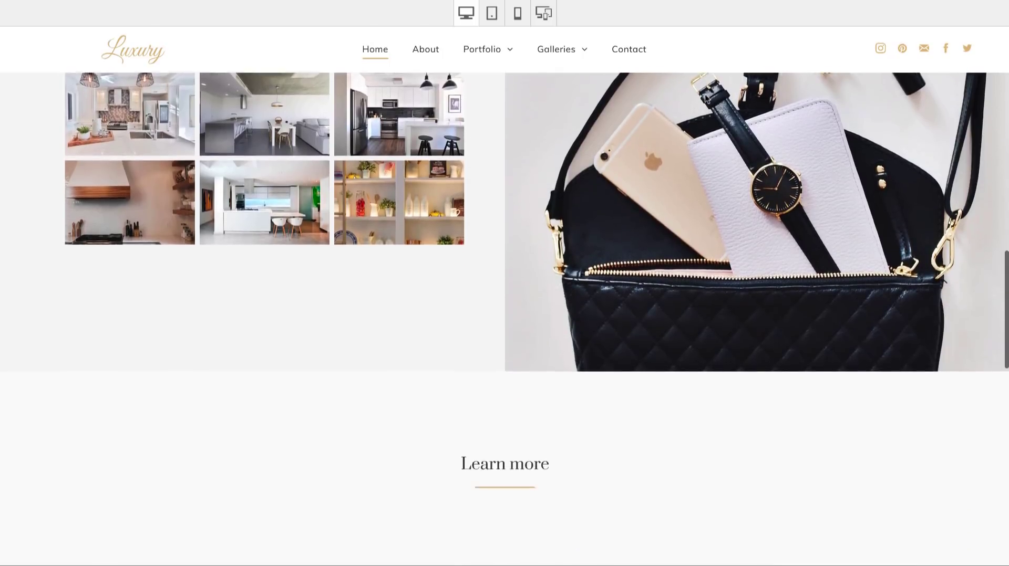
{"action": "scroll", "coordinate": [705, 93], "scroll_direction": "down", "scroll_amount": 5}
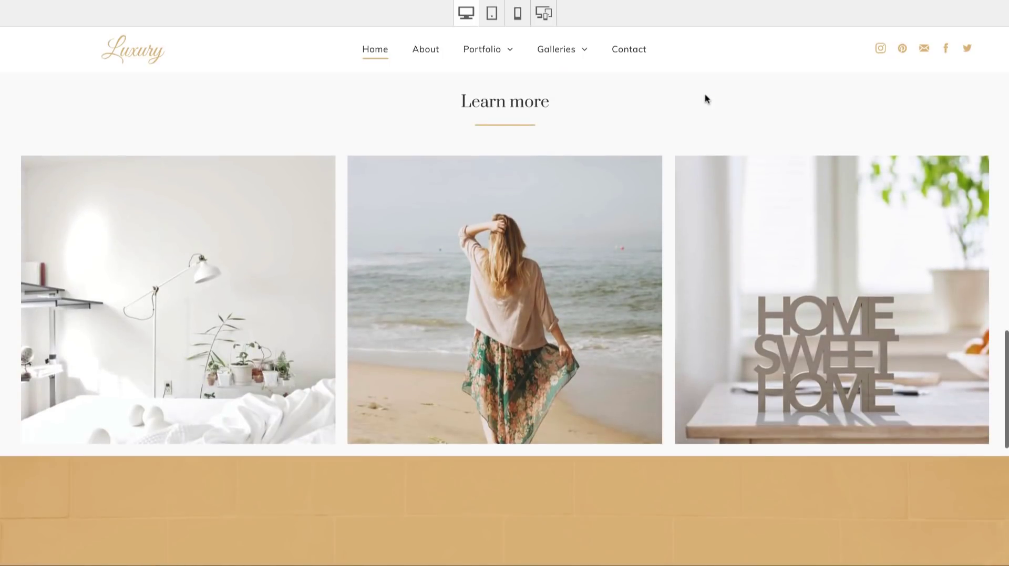
{"action": "scroll", "coordinate": [705, 93], "scroll_direction": "down", "scroll_amount": 4}
{"action": "scroll", "coordinate": [705, 96], "scroll_direction": "down", "scroll_amount": 3}
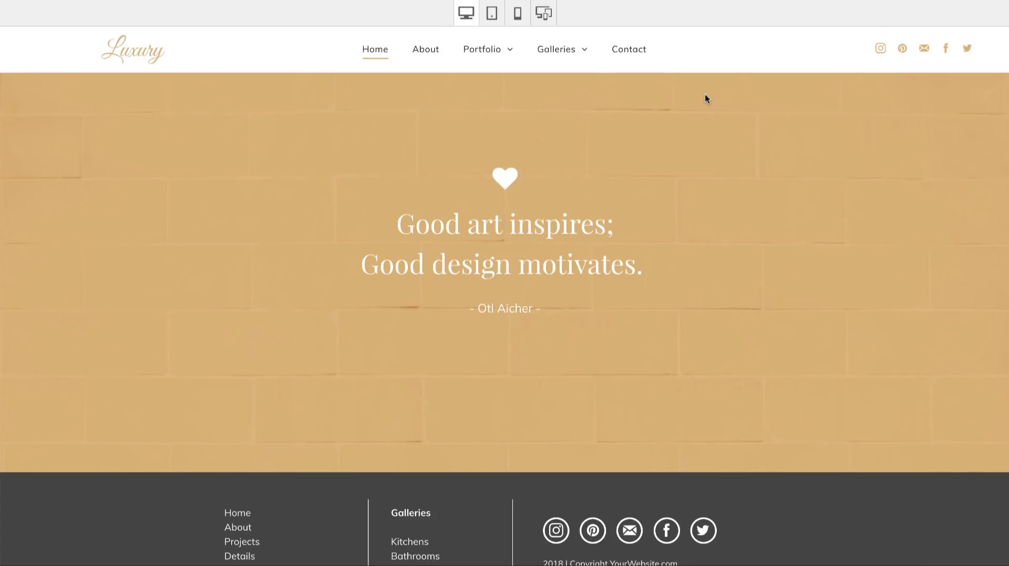
{"action": "scroll", "coordinate": [705, 94], "scroll_direction": "up", "scroll_amount": 20}
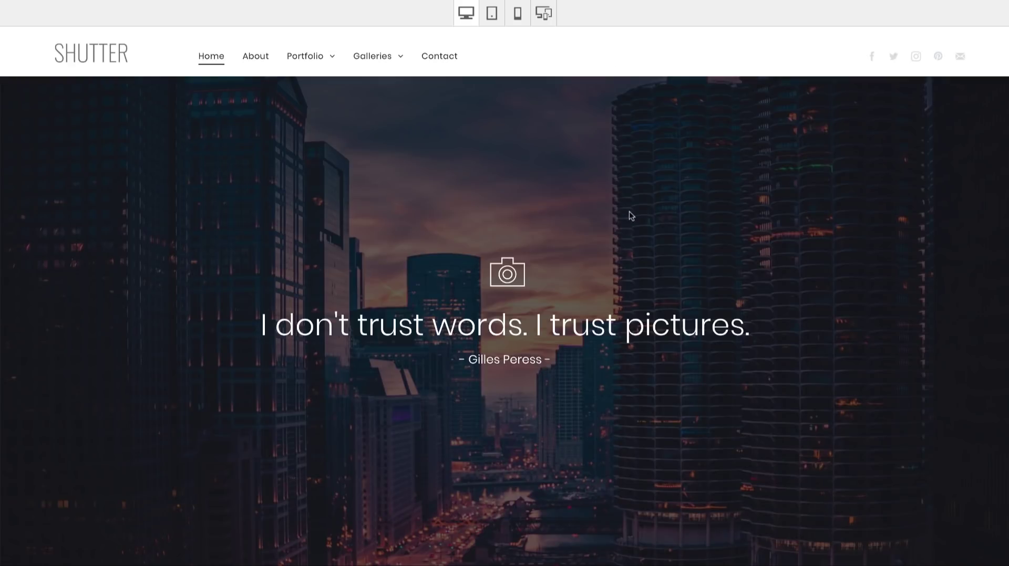
Examine the Shutter template's desktop home page preview, including the Our Photos and Learn more sections.
{"action": "scroll", "coordinate": [630, 214], "scroll_direction": "down", "scroll_amount": 5}
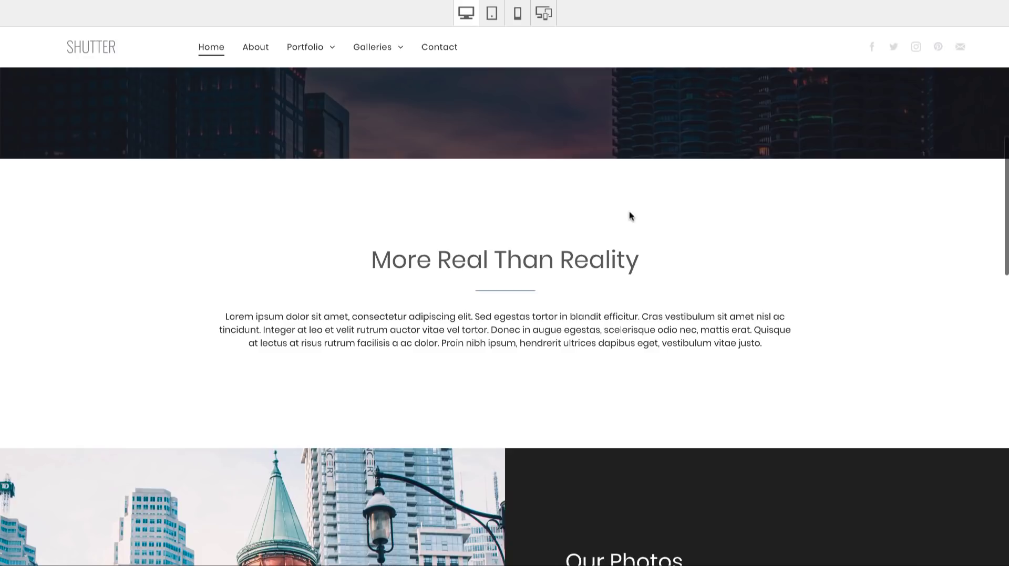
{"action": "scroll", "coordinate": [630, 215], "scroll_direction": "down", "scroll_amount": 5}
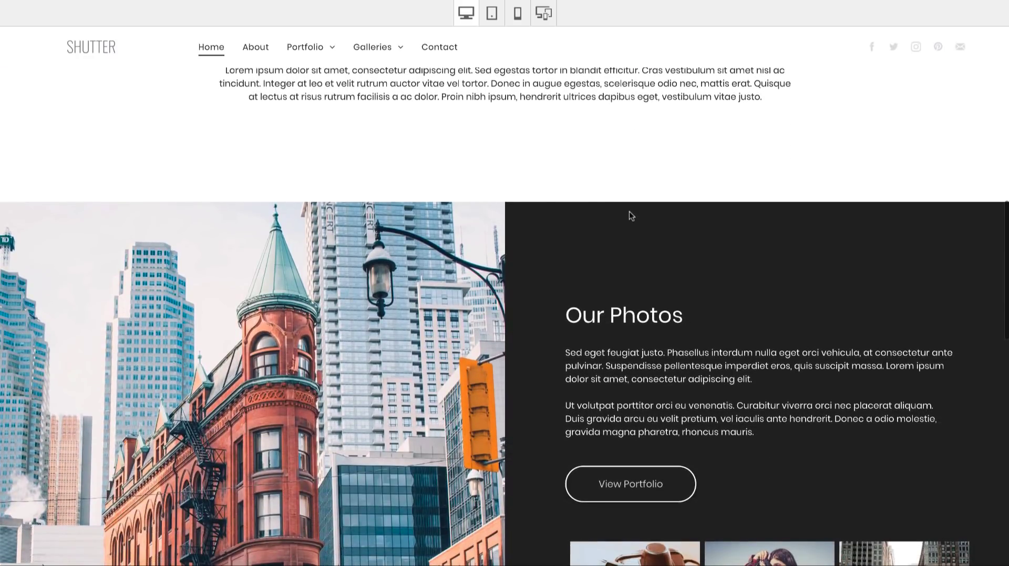
{"action": "scroll", "coordinate": [629, 211], "scroll_direction": "down", "scroll_amount": 2}
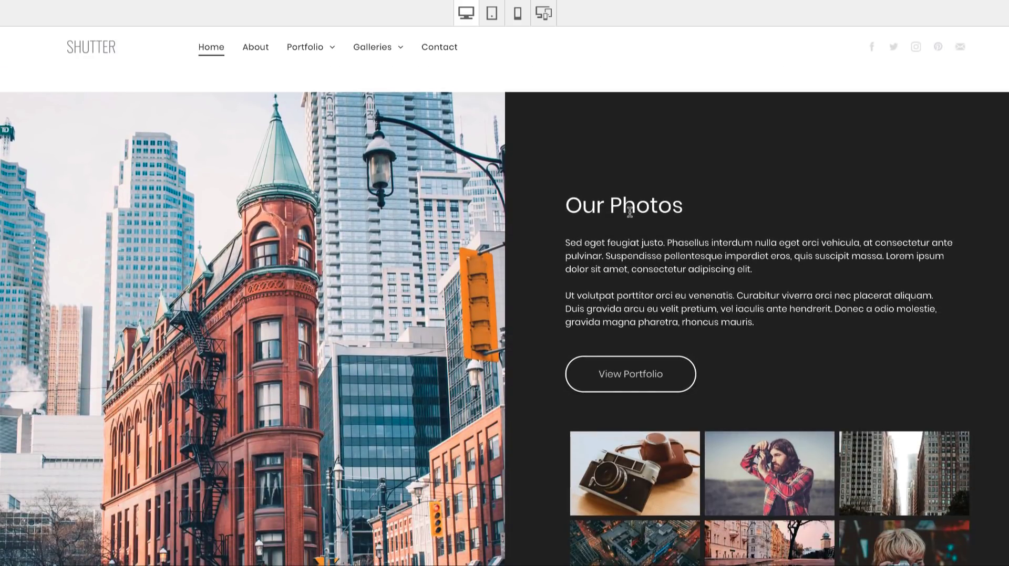
{"action": "scroll", "coordinate": [629, 211], "scroll_direction": "down", "scroll_amount": 10}
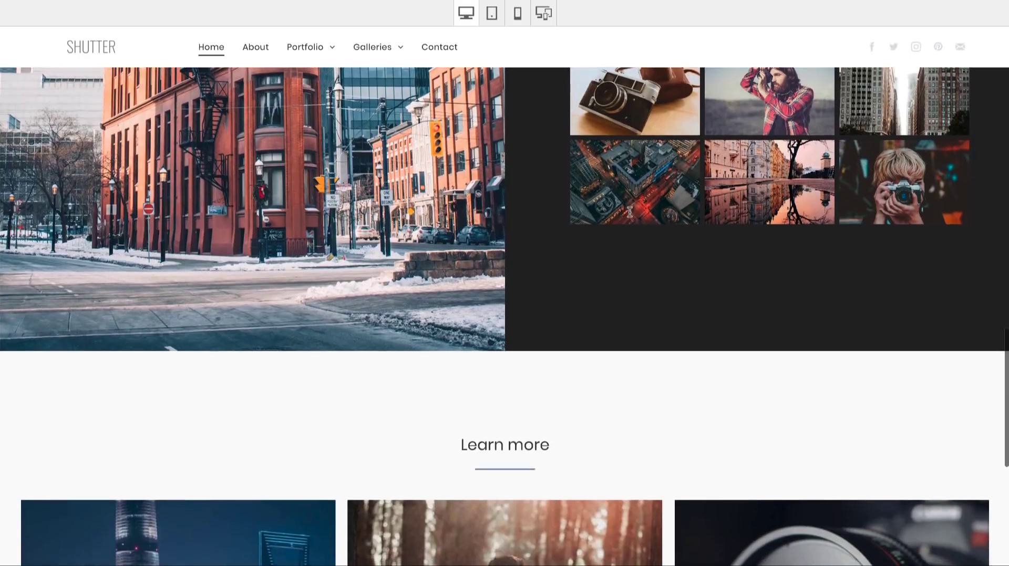
{"action": "scroll", "coordinate": [629, 212], "scroll_direction": "down", "scroll_amount": 3}
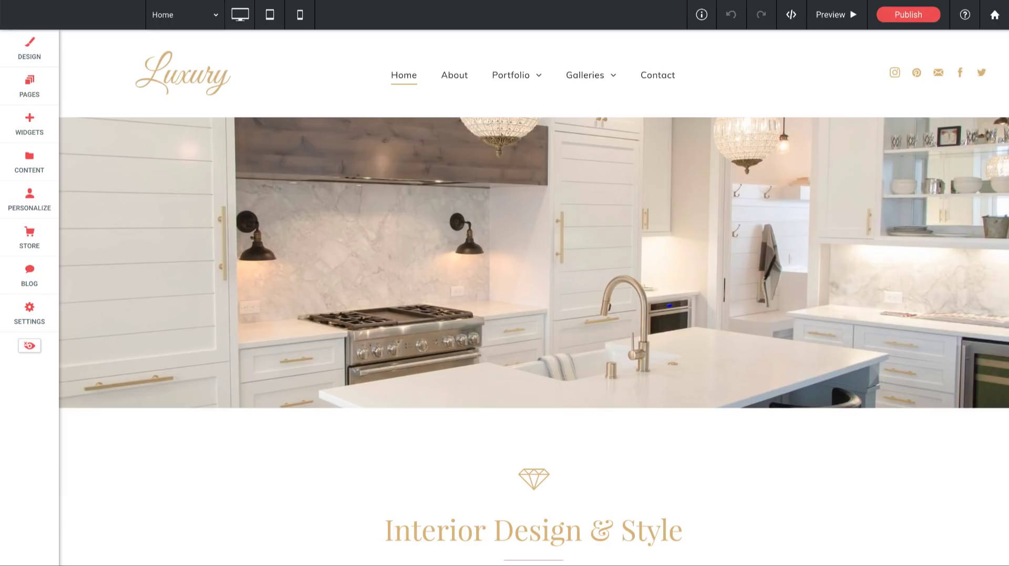
Replace the header's Luxury logo with the CHOPHOUSE site image choplogo.jpg, and enlarge and lower it to line up with the navigation.
{"action": "left_click", "coordinate": [191, 75]}
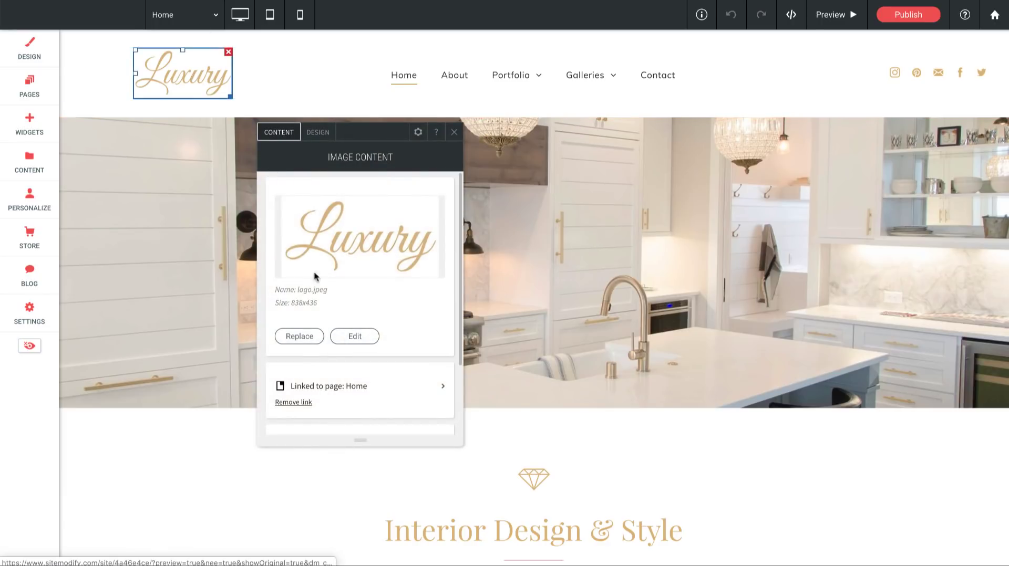
{"action": "left_click", "coordinate": [300, 337]}
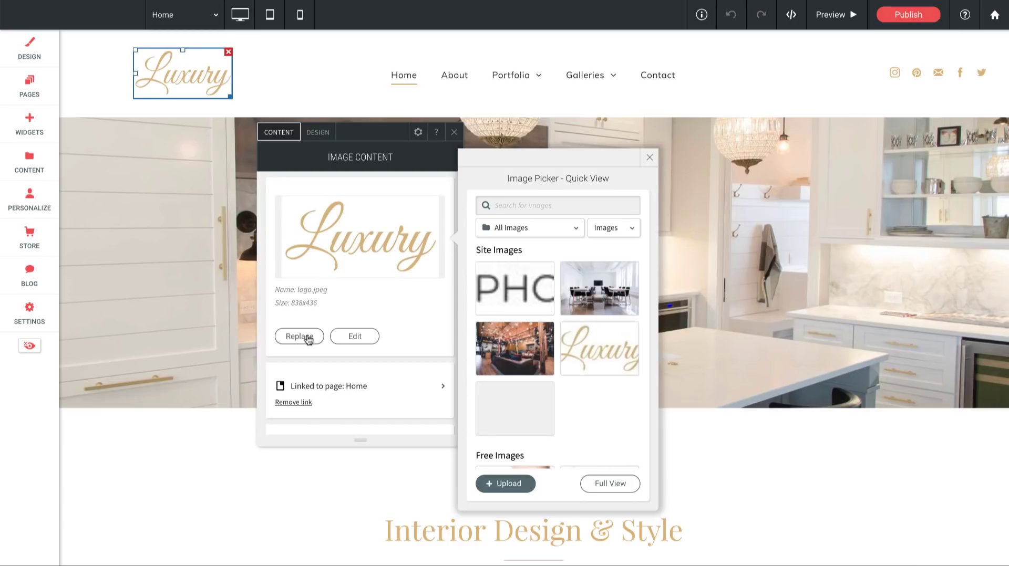
{"action": "mouse_move", "coordinate": [523, 304]}
{"action": "left_click", "coordinate": [516, 288]}
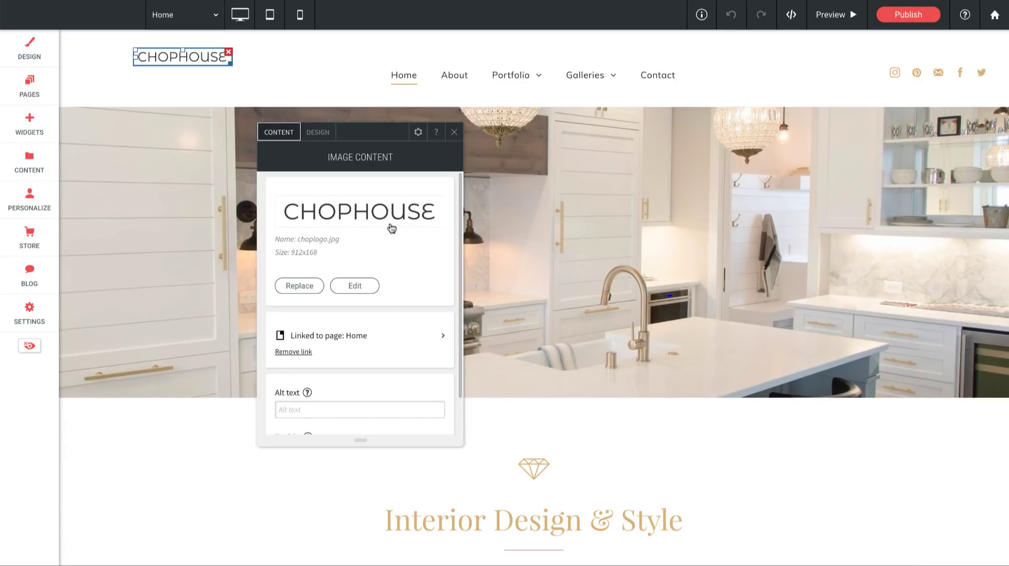
{"action": "left_click", "coordinate": [454, 132]}
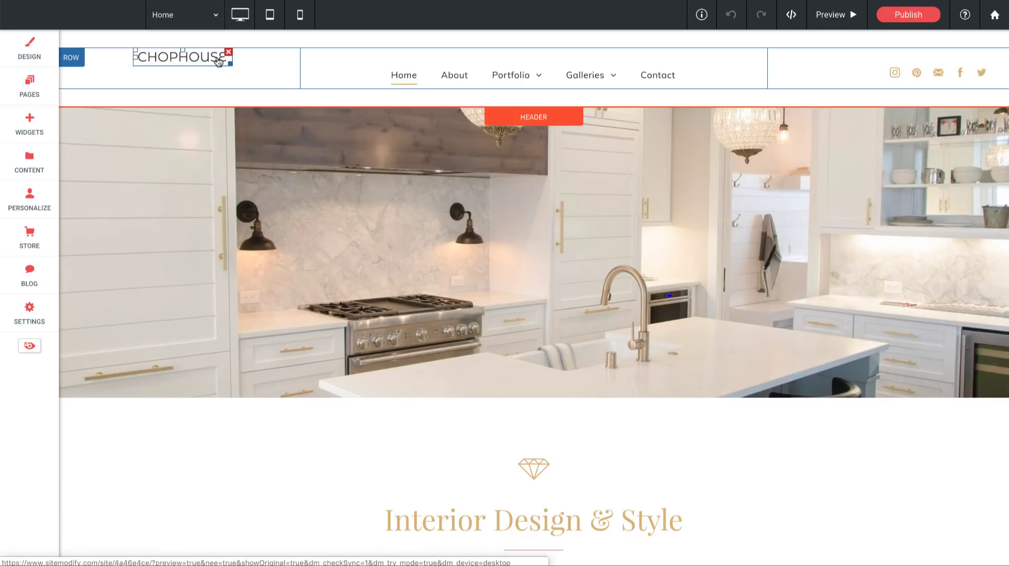
{"action": "left_click_drag", "start_coordinate": [230, 64], "coordinate": [251, 78]}
{"action": "left_click_drag", "start_coordinate": [183, 52], "coordinate": [181, 59]}
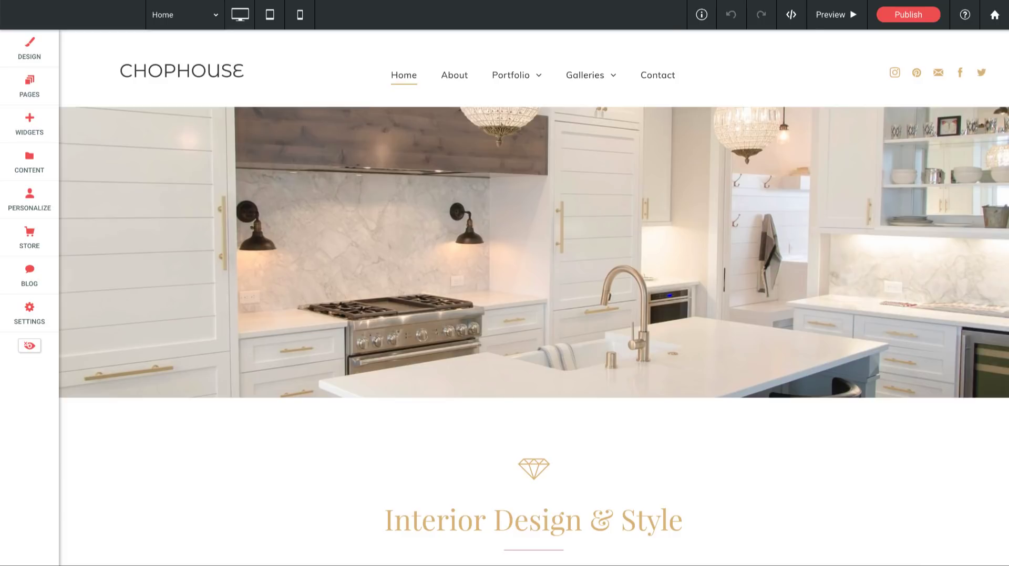
Replace the kitchen background of the row below the header with a free "restaurant" image showing a dark dining room with wooden tables.
{"action": "left_click", "coordinate": [147, 156]}
{"action": "scroll", "coordinate": [164, 284], "scroll_direction": "down", "scroll_amount": 1}
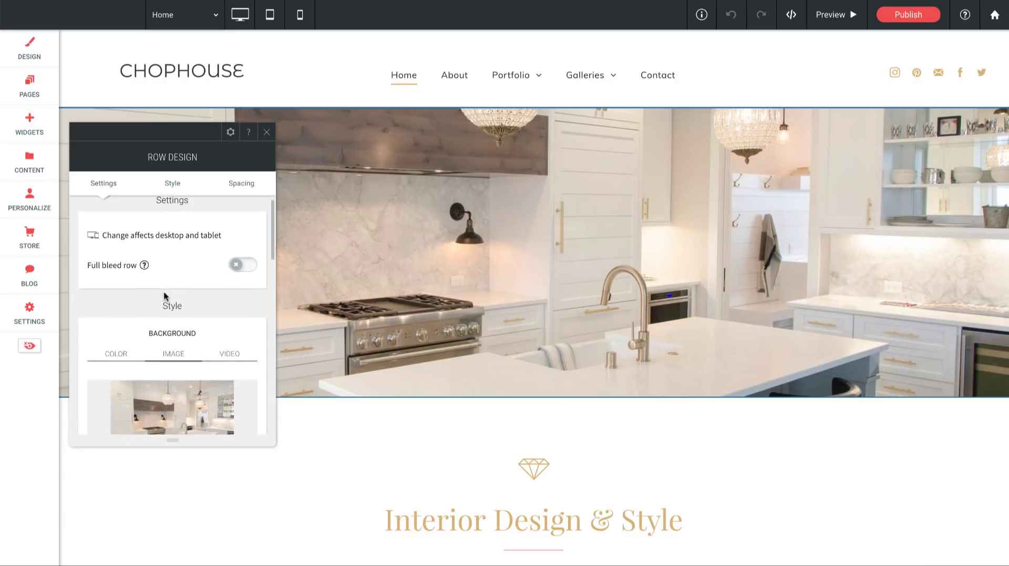
{"action": "scroll", "coordinate": [164, 296], "scroll_direction": "down", "scroll_amount": 2}
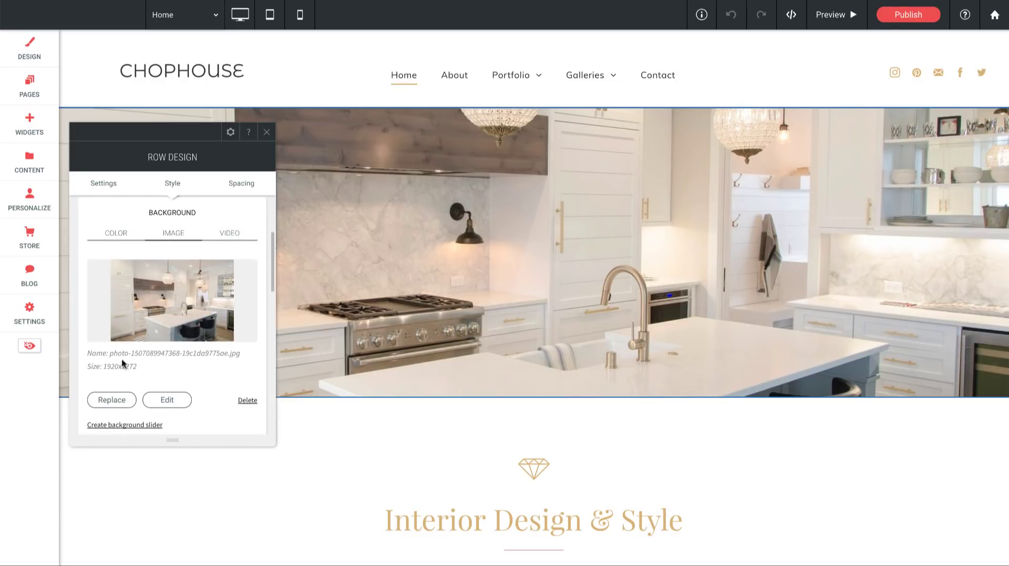
{"action": "left_click", "coordinate": [113, 400]}
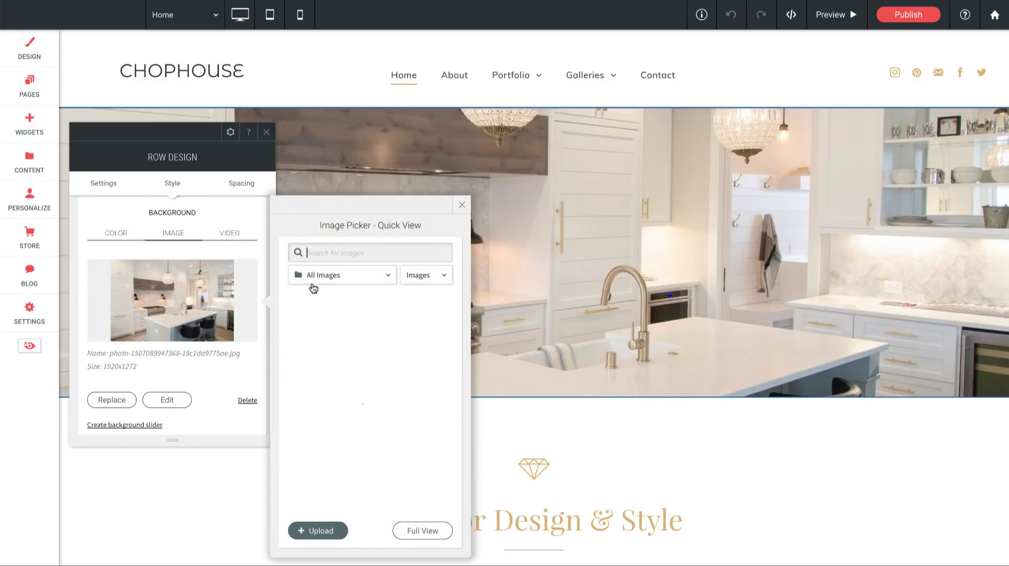
{"action": "left_click", "coordinate": [330, 253]}
{"action": "type", "text": "restaura"}
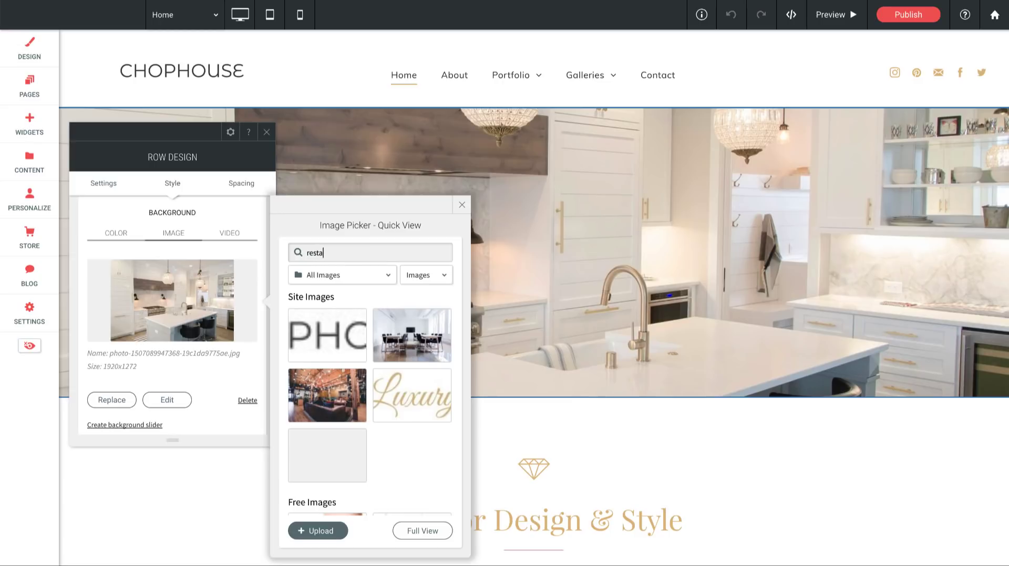
{"action": "type", "text": "nt"}
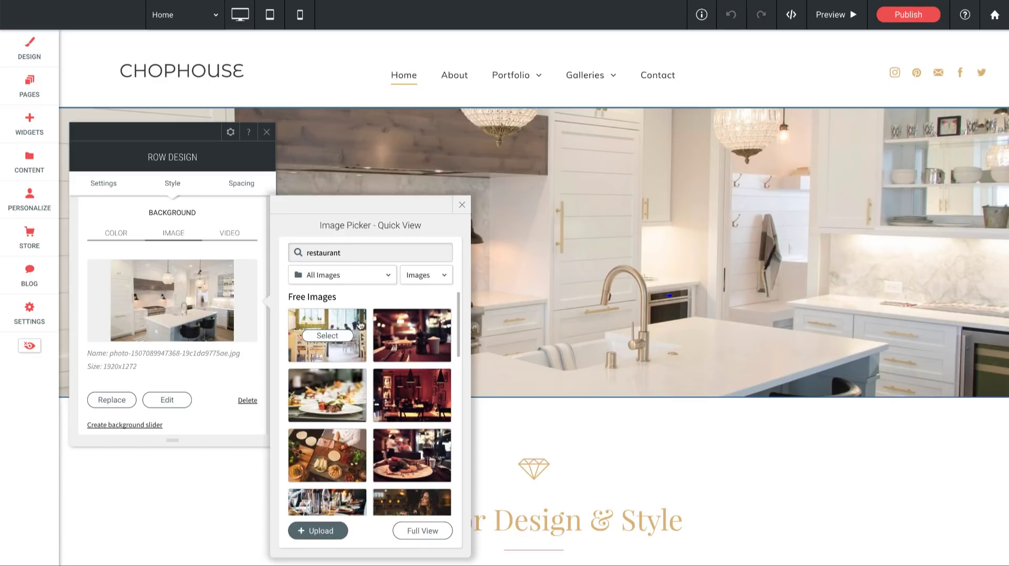
{"action": "scroll", "coordinate": [360, 326], "scroll_direction": "down", "scroll_amount": 1}
{"action": "scroll", "coordinate": [360, 326], "scroll_direction": "down", "scroll_amount": 2}
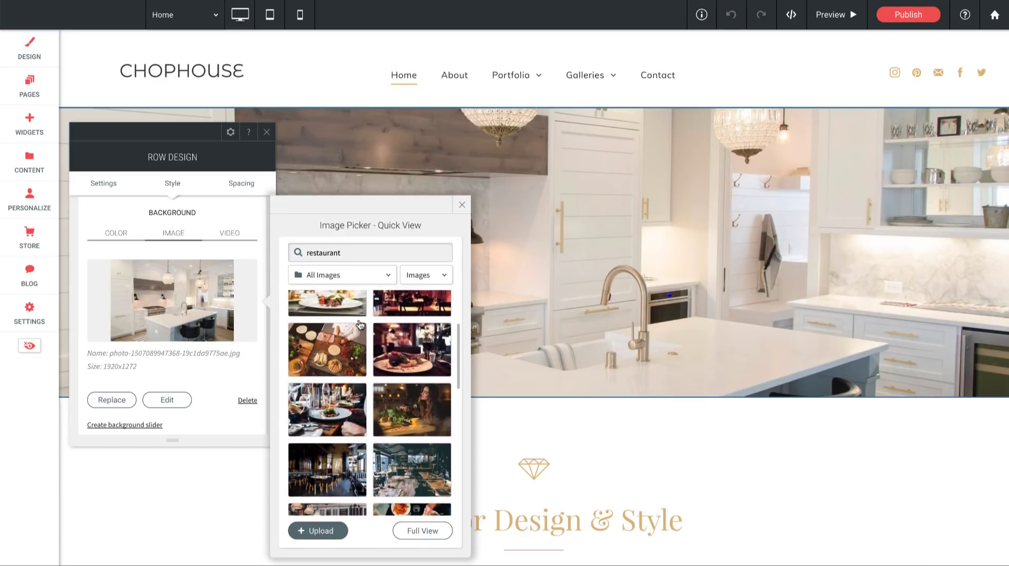
{"action": "left_click", "coordinate": [324, 455]}
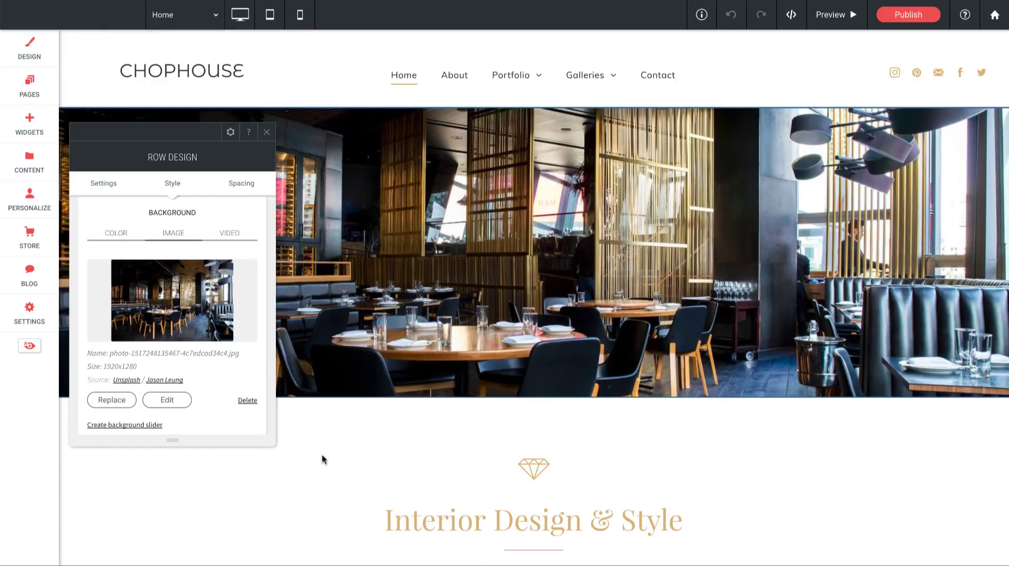
{"action": "left_click", "coordinate": [267, 132]}
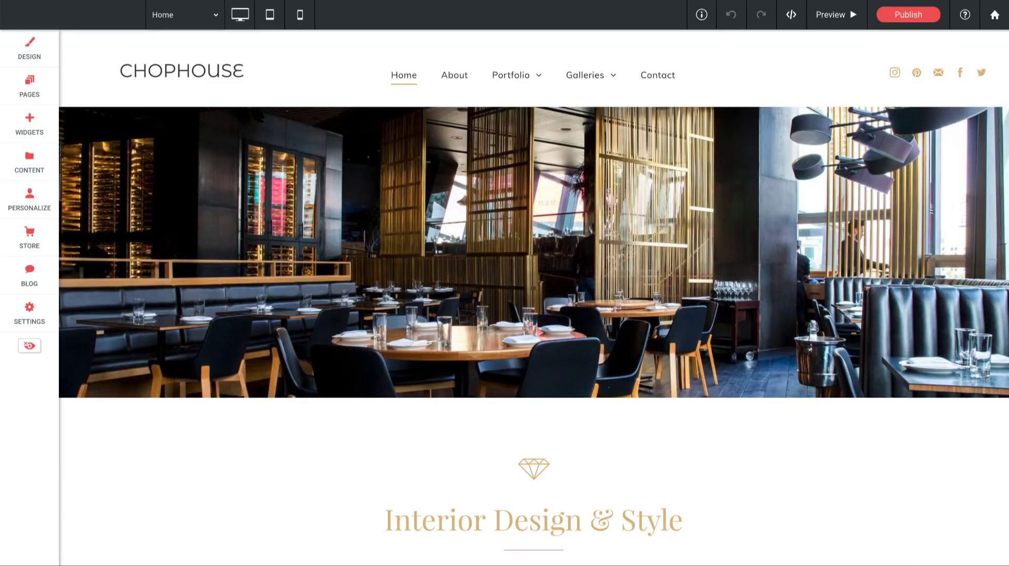
Set the site-wide paragraph font to Asap in the global text design.
{"action": "scroll", "coordinate": [288, 198], "scroll_direction": "down", "scroll_amount": 5}
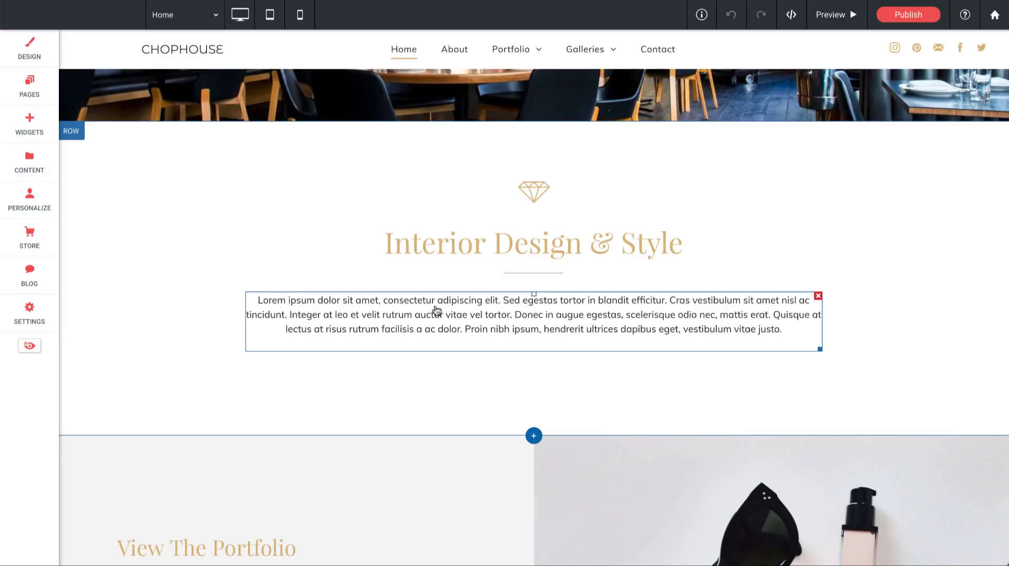
{"action": "left_click", "coordinate": [30, 45]}
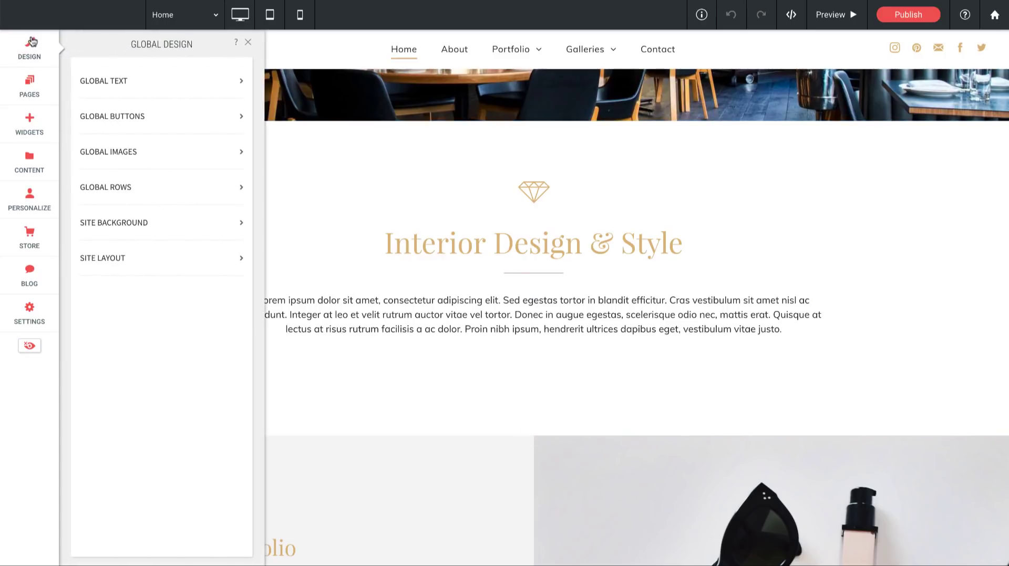
{"action": "left_click", "coordinate": [112, 80]}
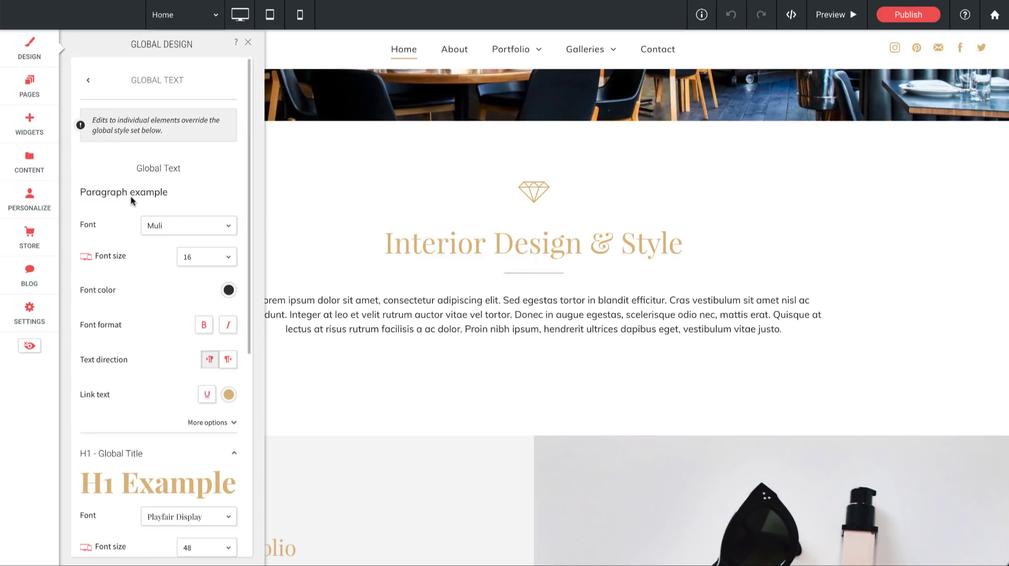
{"action": "scroll", "coordinate": [130, 196], "scroll_direction": "down", "scroll_amount": 2}
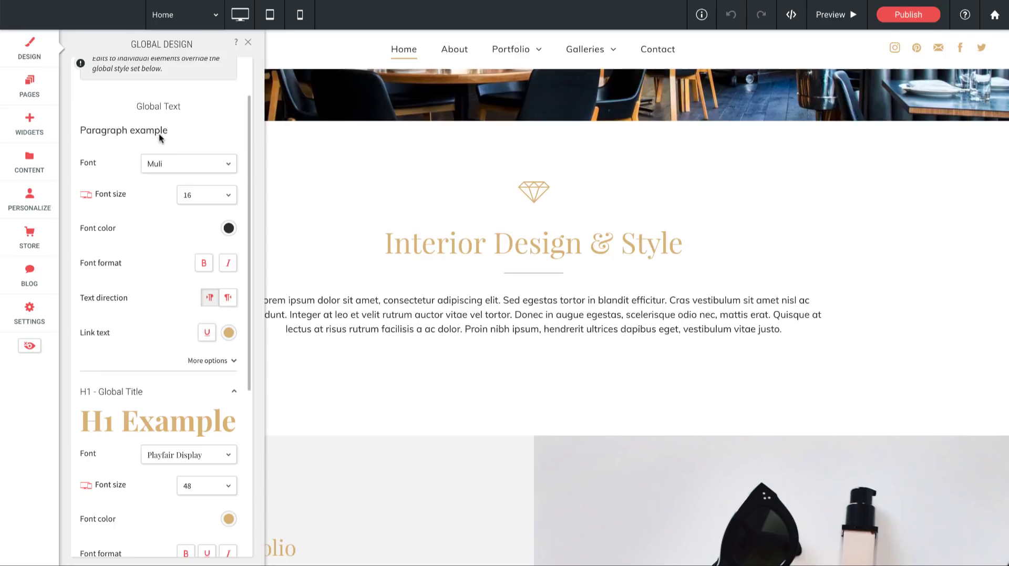
{"action": "left_click", "coordinate": [175, 165]}
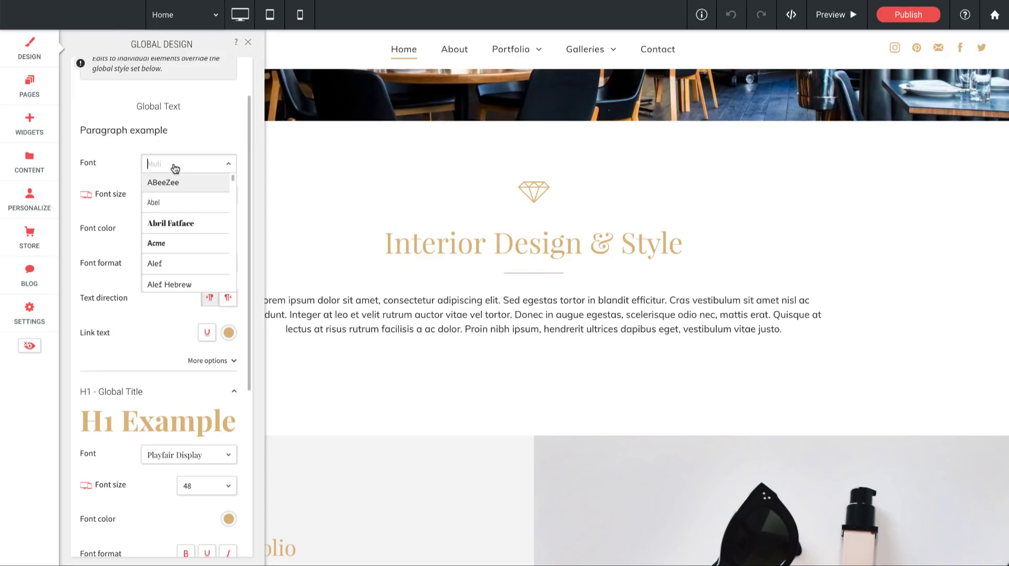
{"action": "scroll", "coordinate": [171, 210], "scroll_direction": "down", "scroll_amount": 1}
{"action": "scroll", "coordinate": [169, 212], "scroll_direction": "down", "scroll_amount": 5}
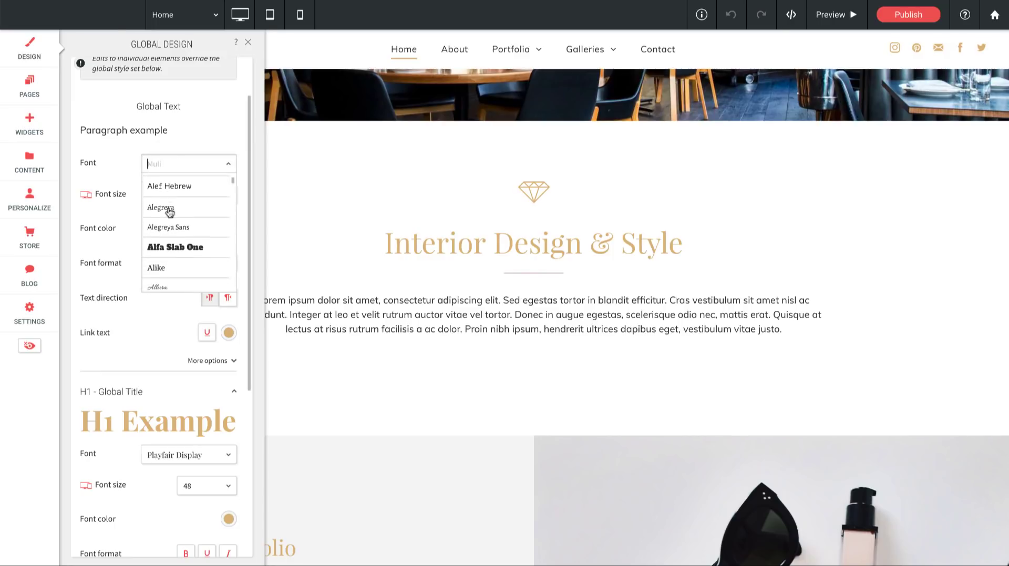
{"action": "scroll", "coordinate": [168, 211], "scroll_direction": "down", "scroll_amount": 6}
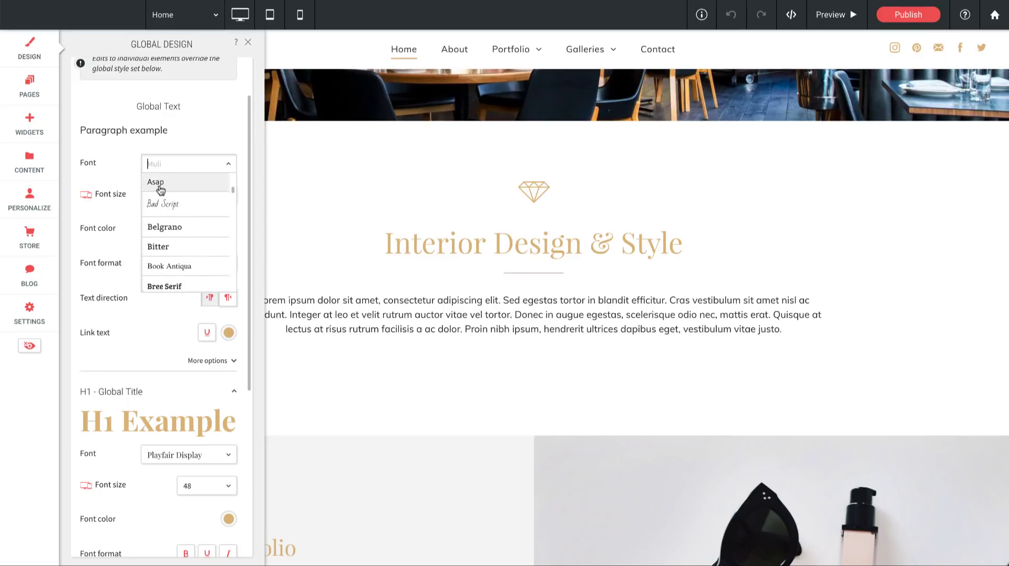
{"action": "left_click", "coordinate": [160, 188]}
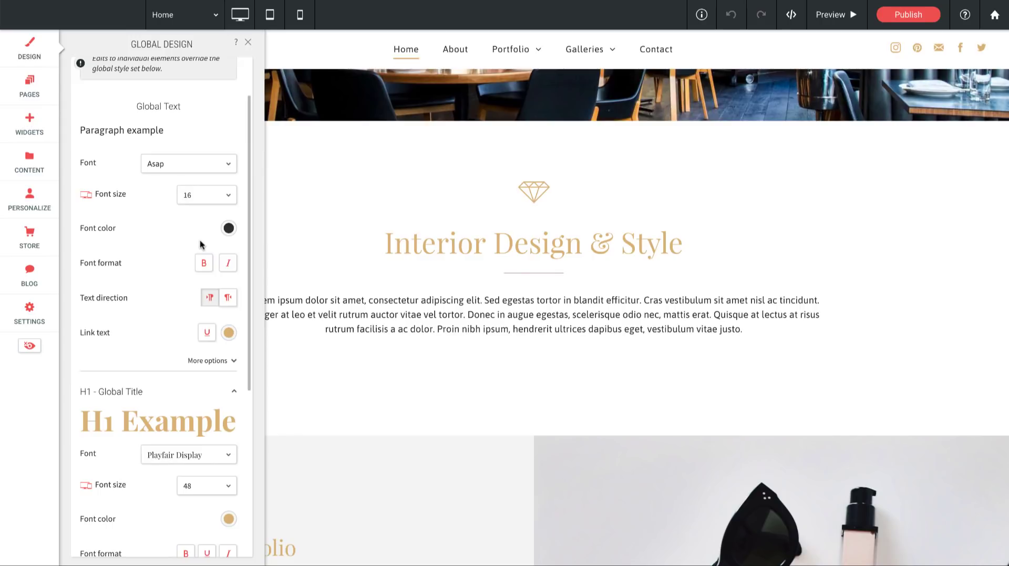
Set the site-wide H1 title font to Great Vibes in the global text design.
{"action": "scroll", "coordinate": [200, 244], "scroll_direction": "down", "scroll_amount": 5}
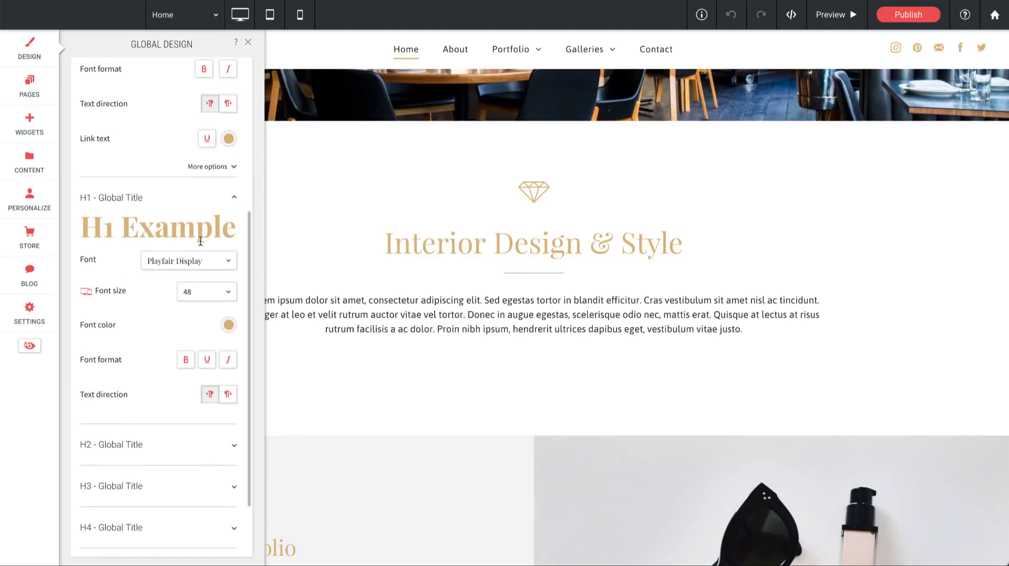
{"action": "left_click", "coordinate": [183, 265]}
{"action": "scroll", "coordinate": [178, 340], "scroll_direction": "down", "scroll_amount": 15}
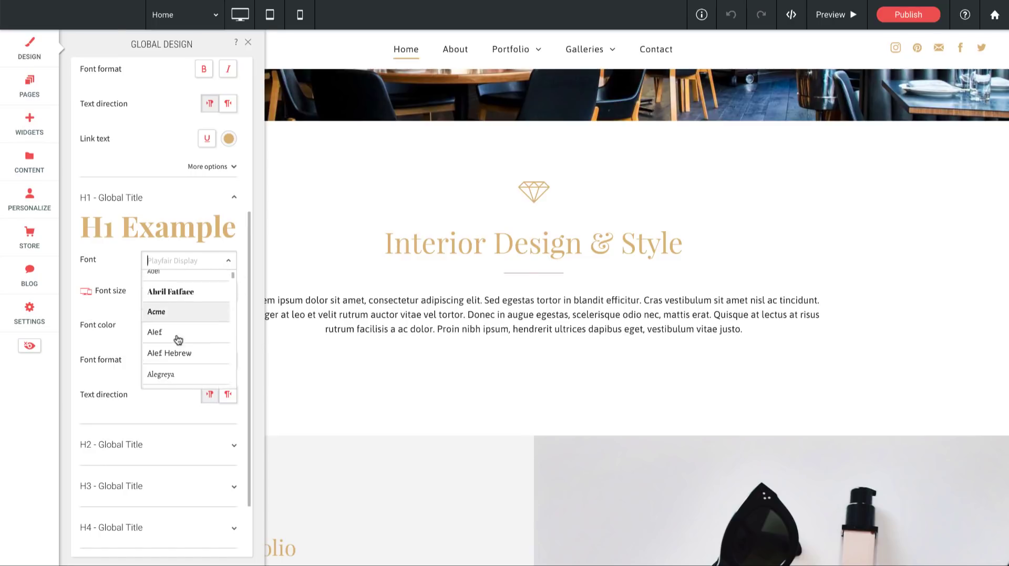
{"action": "scroll", "coordinate": [178, 340], "scroll_direction": "down", "scroll_amount": 10}
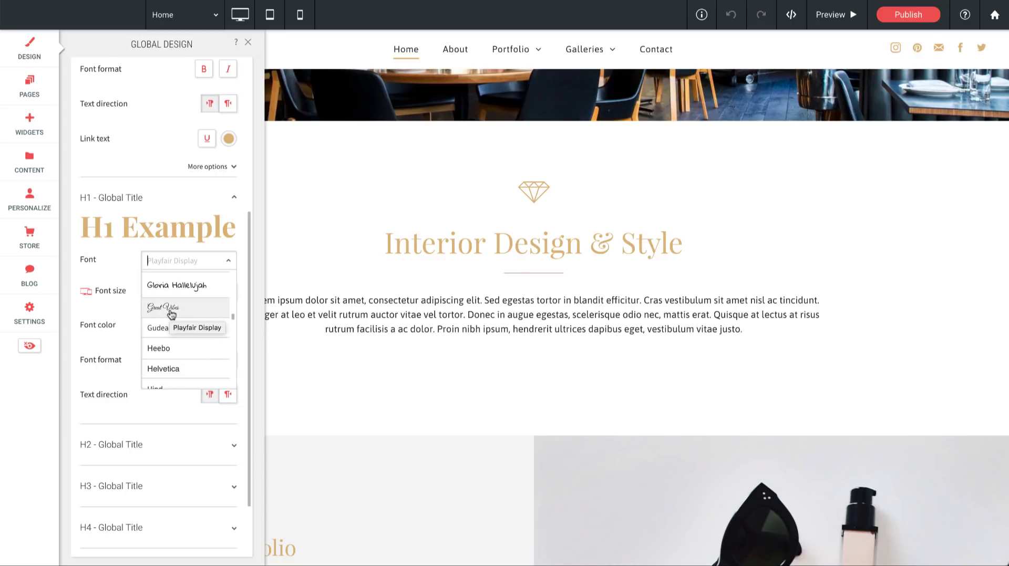
{"action": "left_click", "coordinate": [172, 314]}
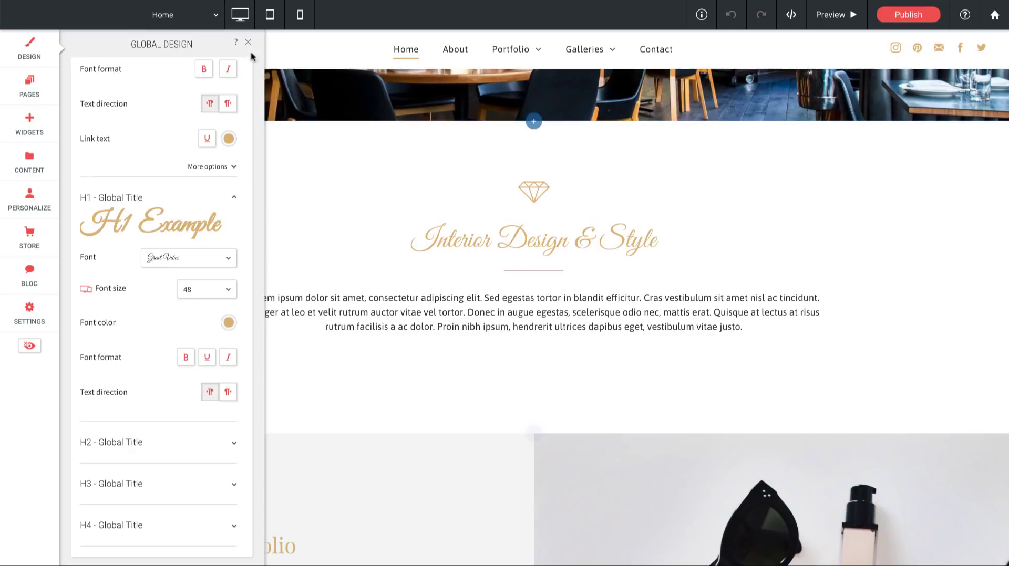
Review the global button style settings, including background, border, hover colors and rounded corners, and close the global design.
{"action": "scroll", "coordinate": [156, 197], "scroll_direction": "down", "scroll_amount": 3}
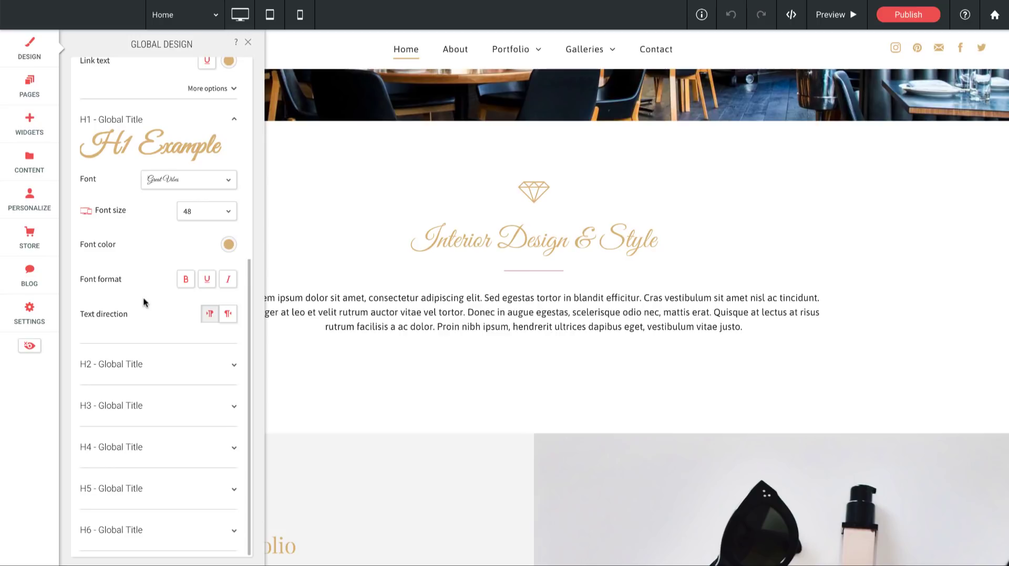
{"action": "scroll", "coordinate": [144, 302], "scroll_direction": "up", "scroll_amount": 5}
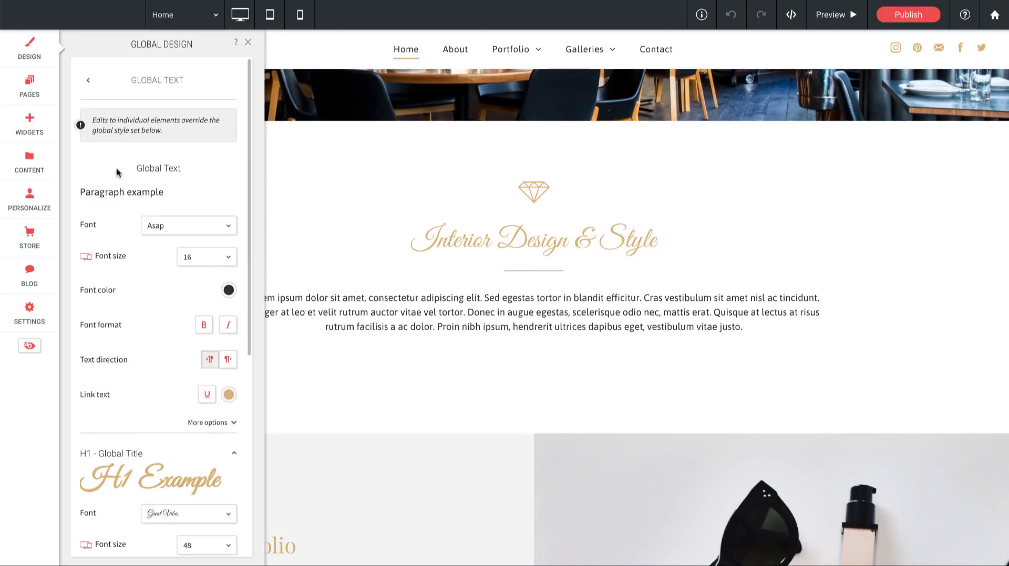
{"action": "left_click", "coordinate": [87, 81]}
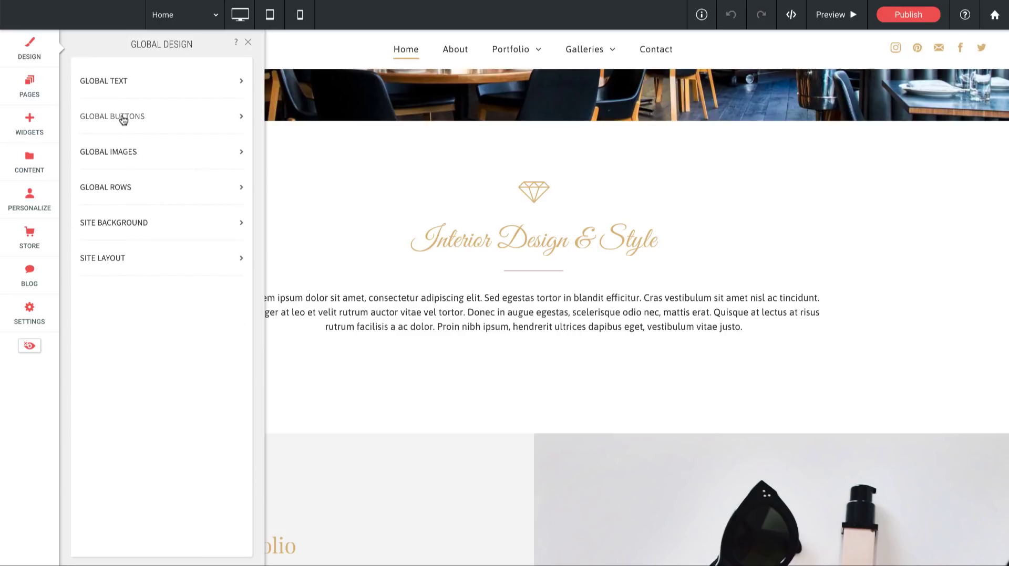
{"action": "left_click", "coordinate": [121, 118]}
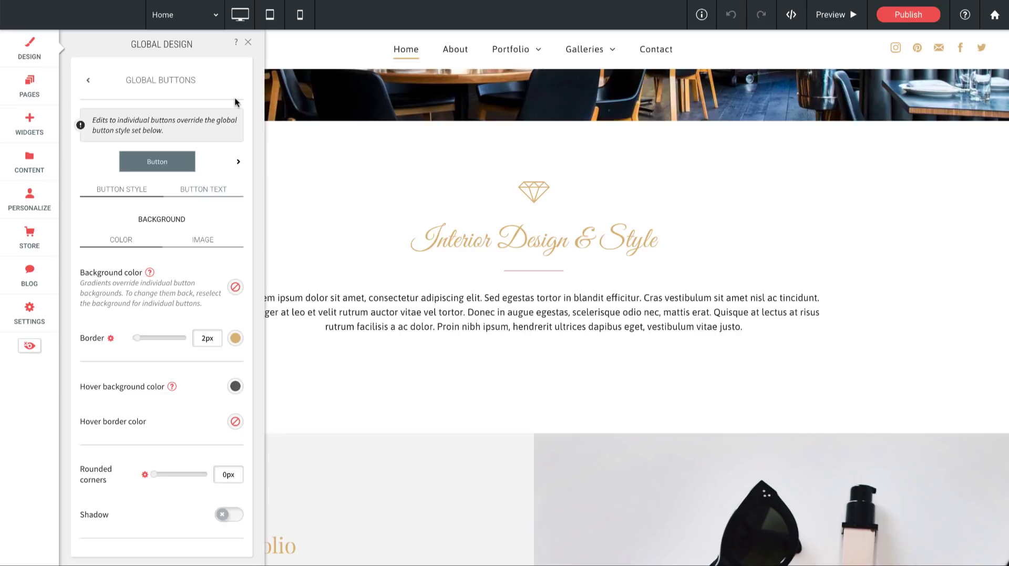
{"action": "left_click", "coordinate": [249, 45]}
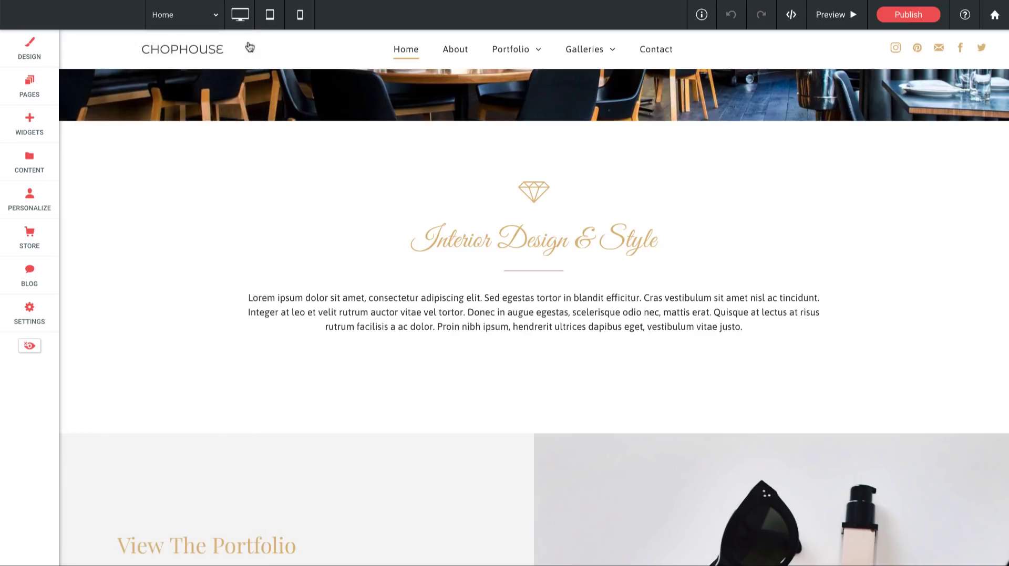
Rename the About page as "Our Restaurant" in the site's page list.
{"action": "scroll", "coordinate": [248, 83], "scroll_direction": "up", "scroll_amount": 5}
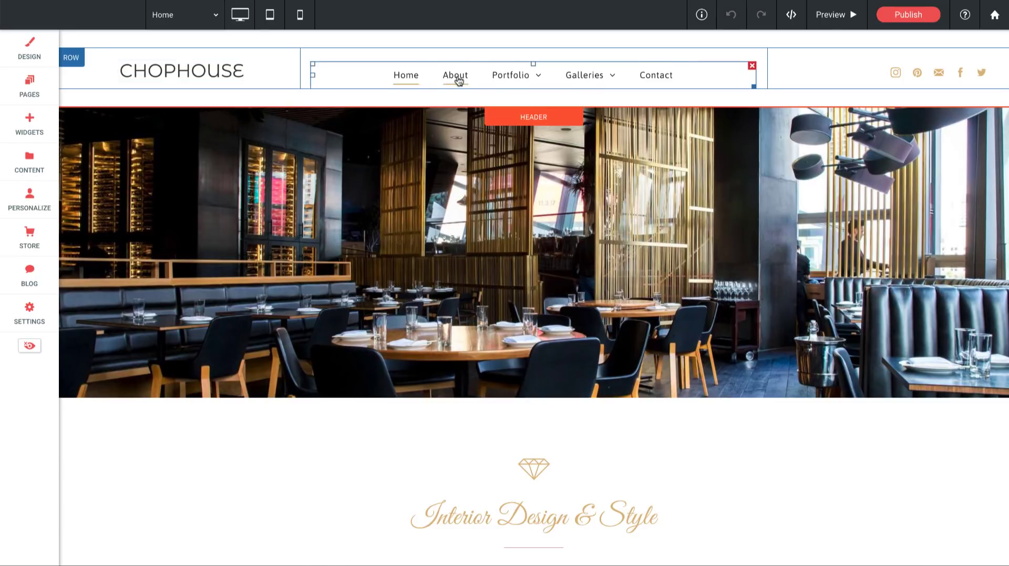
{"action": "left_click", "coordinate": [30, 89]}
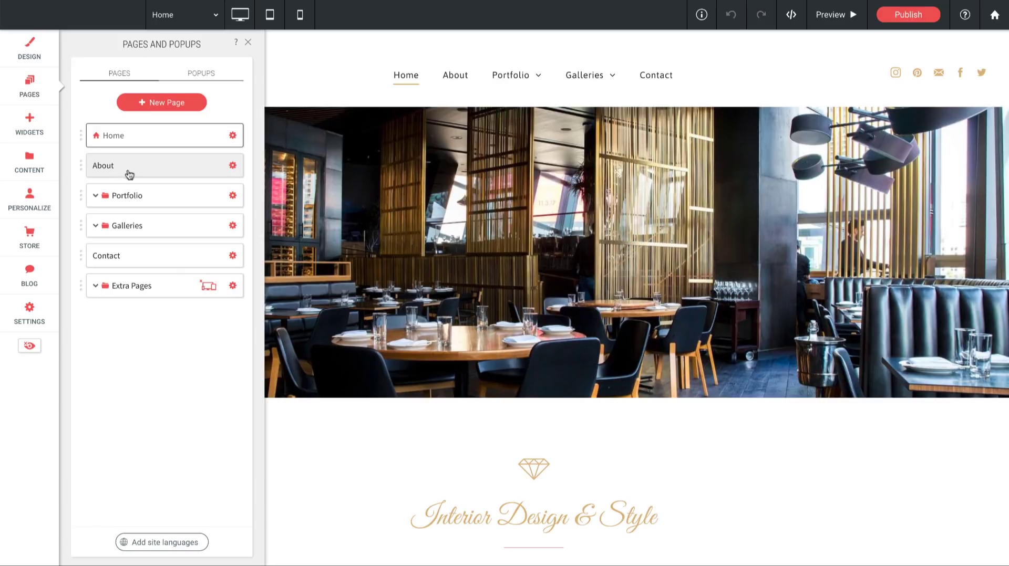
{"action": "left_click", "coordinate": [233, 166]}
{"action": "left_click", "coordinate": [264, 168]}
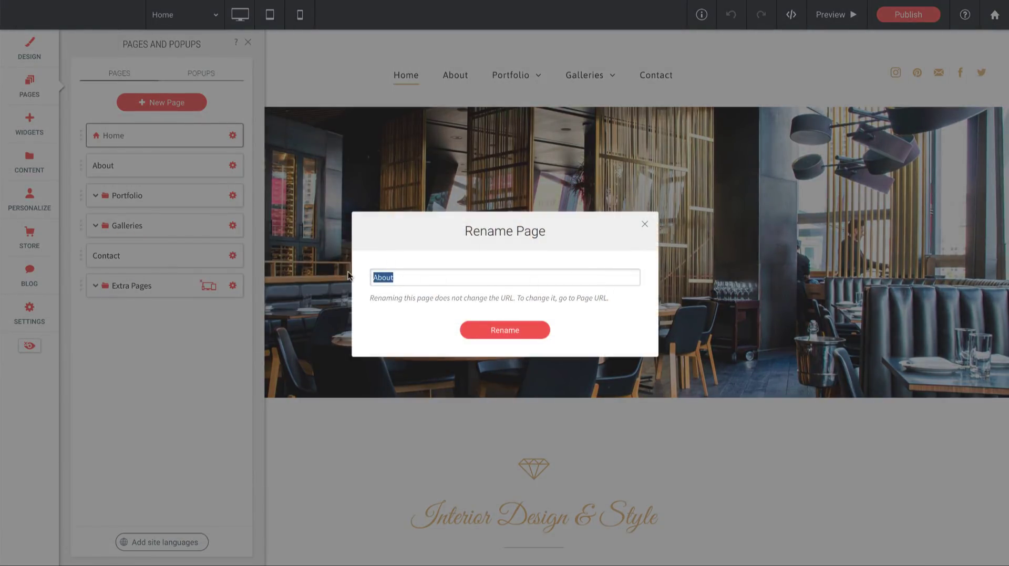
{"action": "type", "text": "Our Restaurant"}
{"action": "left_click", "coordinate": [513, 332]}
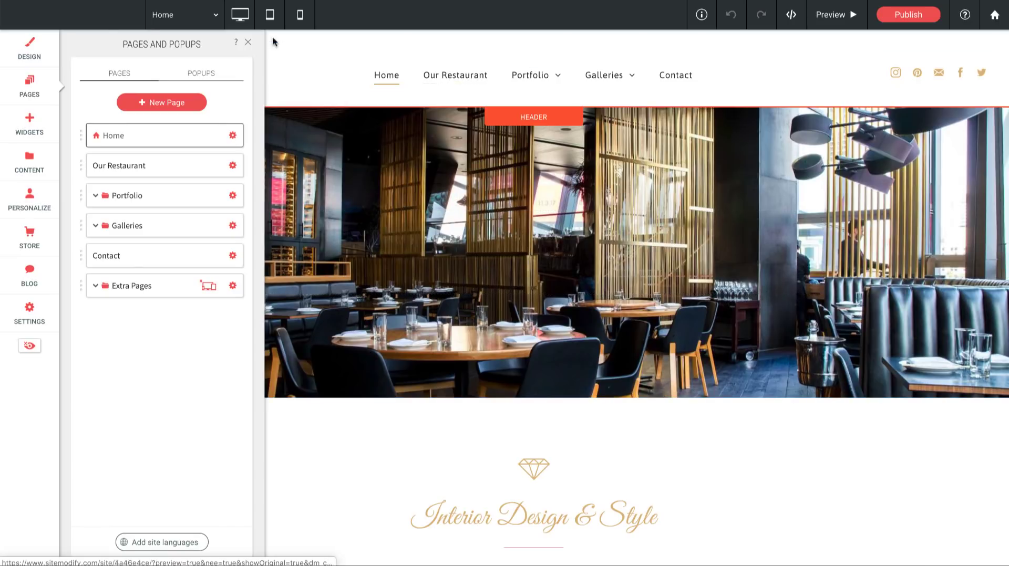
{"action": "left_click", "coordinate": [249, 46]}
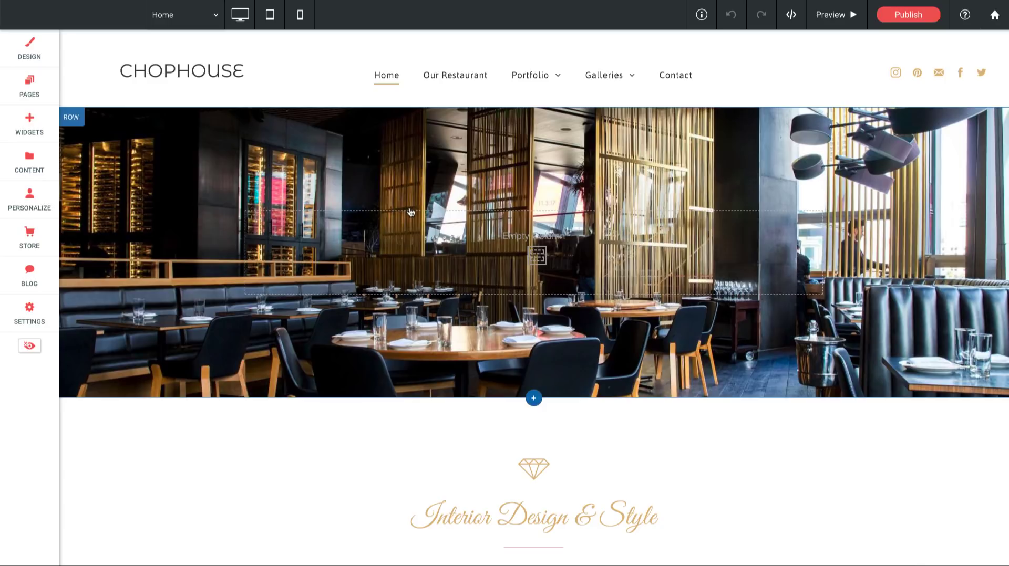
Move the View The Portfolio text column to the right of the handbag image column, and check the swapped row on the page.
{"action": "scroll", "coordinate": [411, 213], "scroll_direction": "down", "scroll_amount": 9}
{"action": "scroll", "coordinate": [411, 212], "scroll_direction": "down", "scroll_amount": 4}
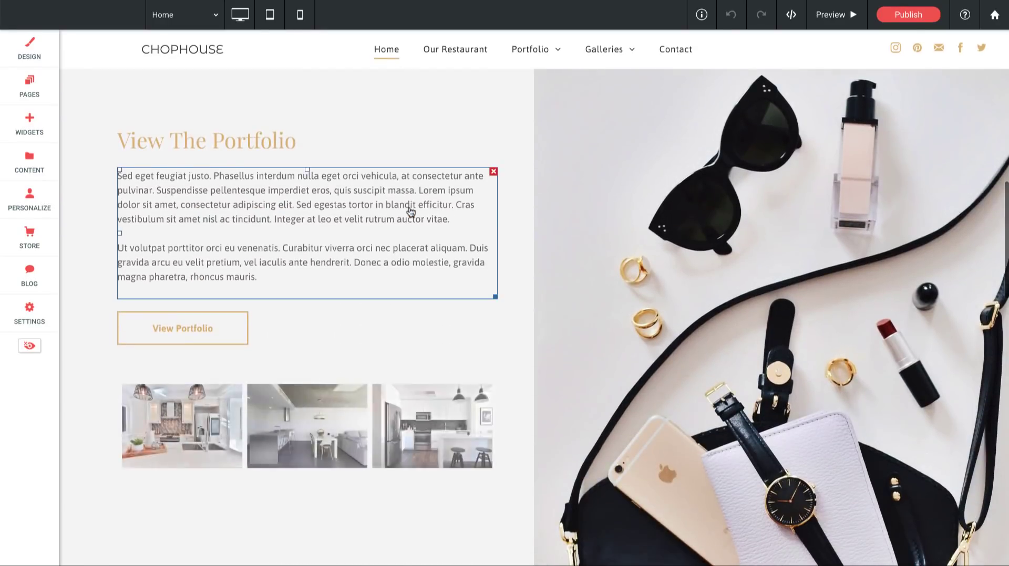
{"action": "scroll", "coordinate": [354, 168], "scroll_direction": "up", "scroll_amount": 1}
{"action": "scroll", "coordinate": [597, 151], "scroll_direction": "down", "scroll_amount": 2}
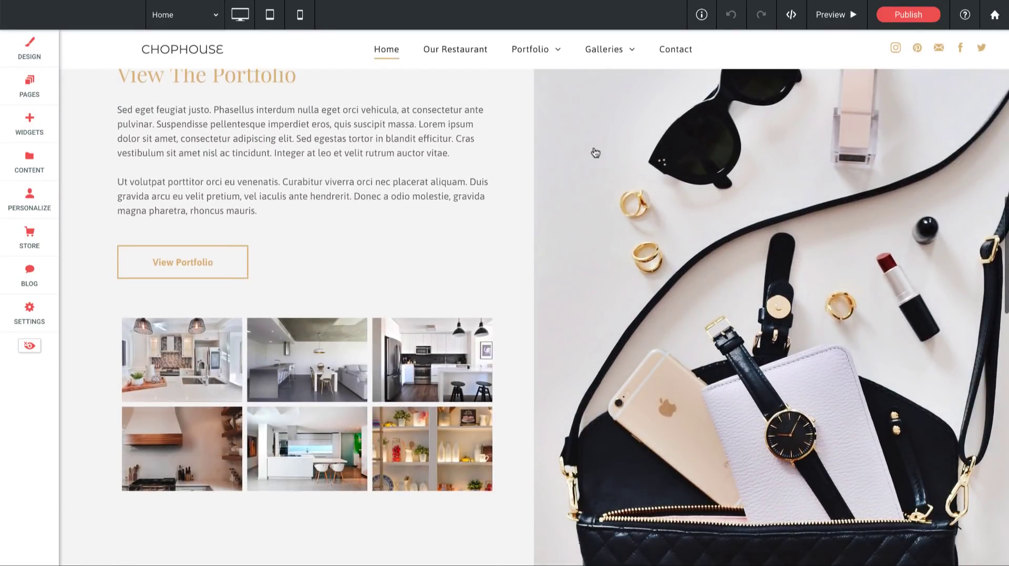
{"action": "scroll", "coordinate": [596, 152], "scroll_direction": "up", "scroll_amount": 1}
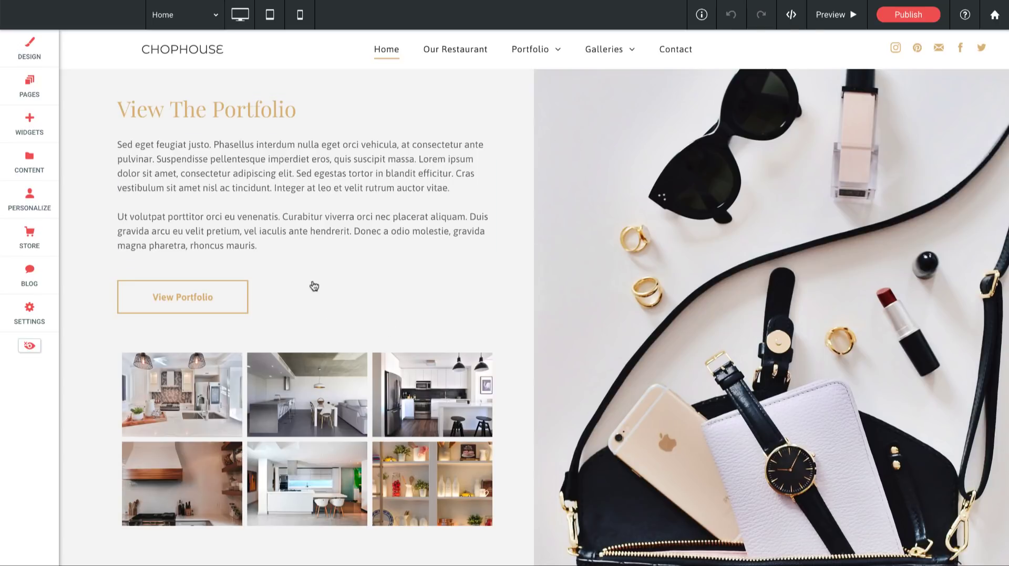
{"action": "scroll", "coordinate": [314, 286], "scroll_direction": "up", "scroll_amount": 1}
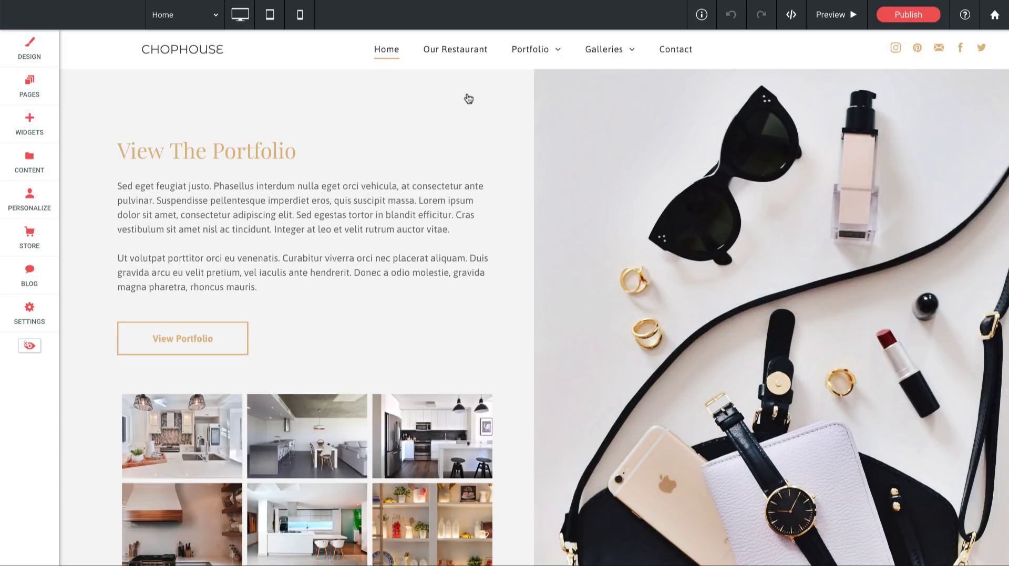
{"action": "scroll", "coordinate": [468, 99], "scroll_direction": "up", "scroll_amount": 1}
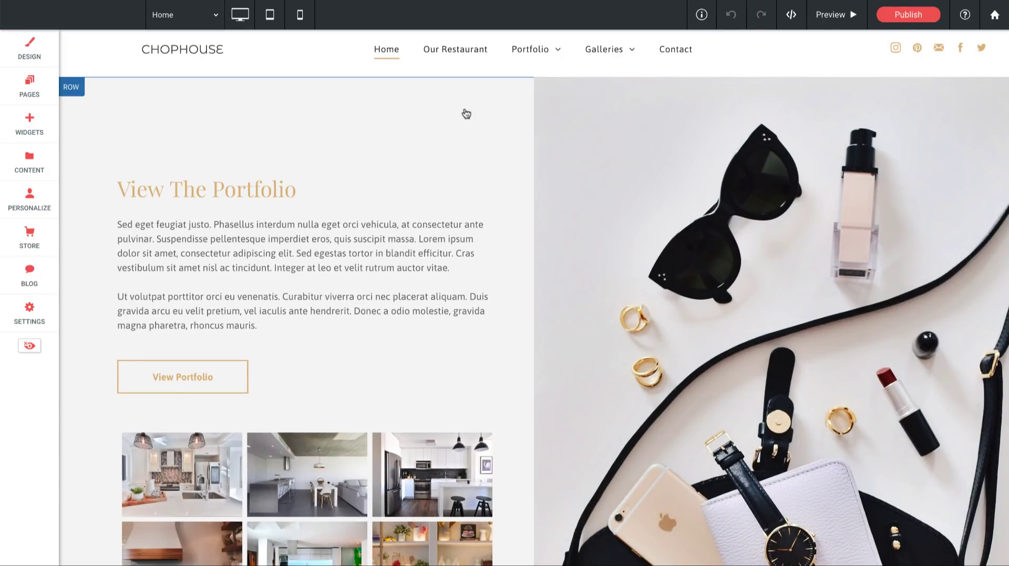
{"action": "right_click", "coordinate": [459, 104]}
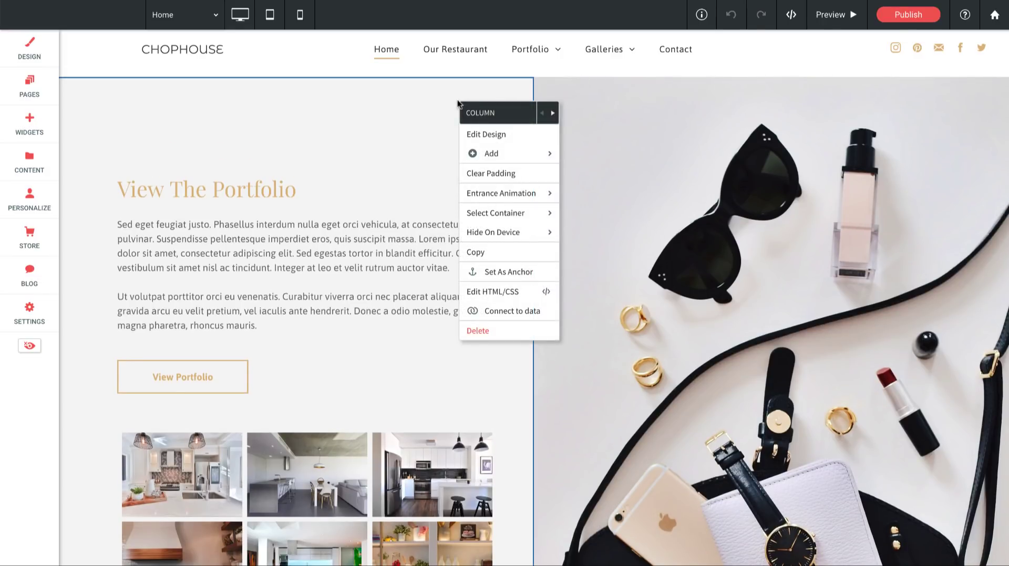
{"action": "left_click", "coordinate": [553, 115]}
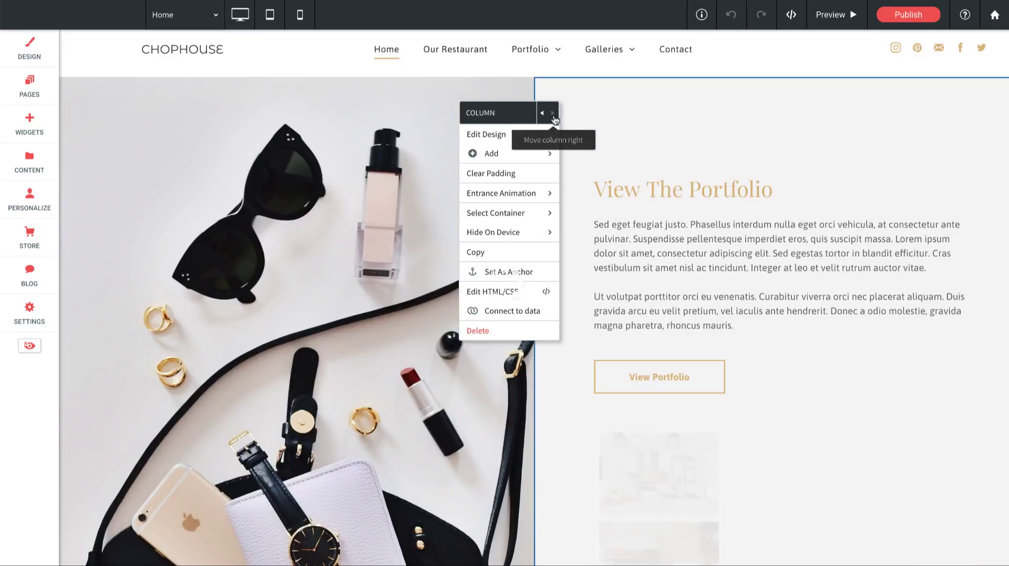
{"action": "scroll", "coordinate": [633, 72], "scroll_direction": "up", "scroll_amount": 12}
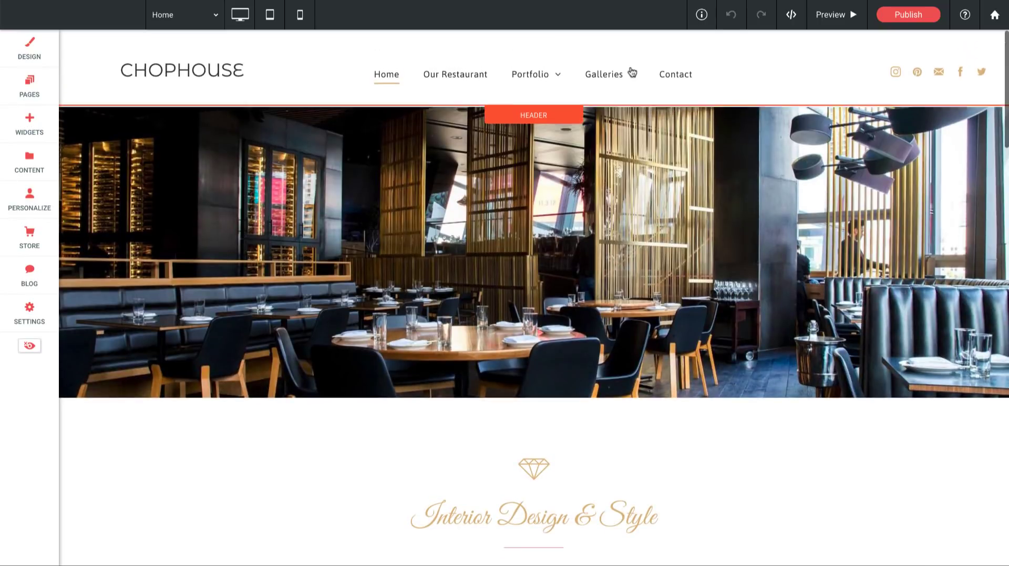
{"action": "scroll", "coordinate": [601, 240], "scroll_direction": "down", "scroll_amount": 13}
{"action": "scroll", "coordinate": [601, 240], "scroll_direction": "up", "scroll_amount": 1}
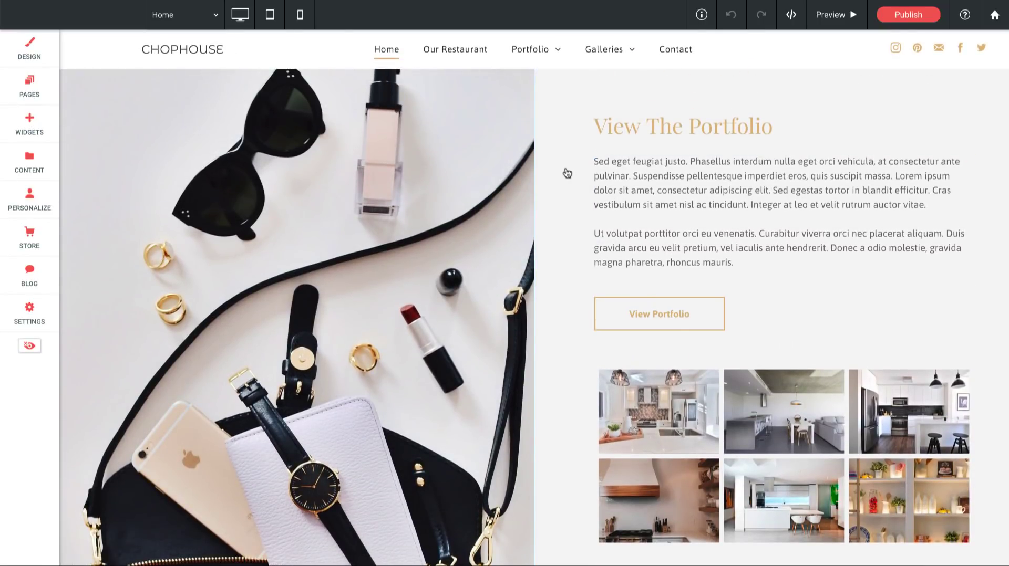
Add the Restaurant "GET IN TOUCH" contact form section with the fruit platter image above the Learn more row, and save it.
{"action": "scroll", "coordinate": [567, 173], "scroll_direction": "down", "scroll_amount": 8}
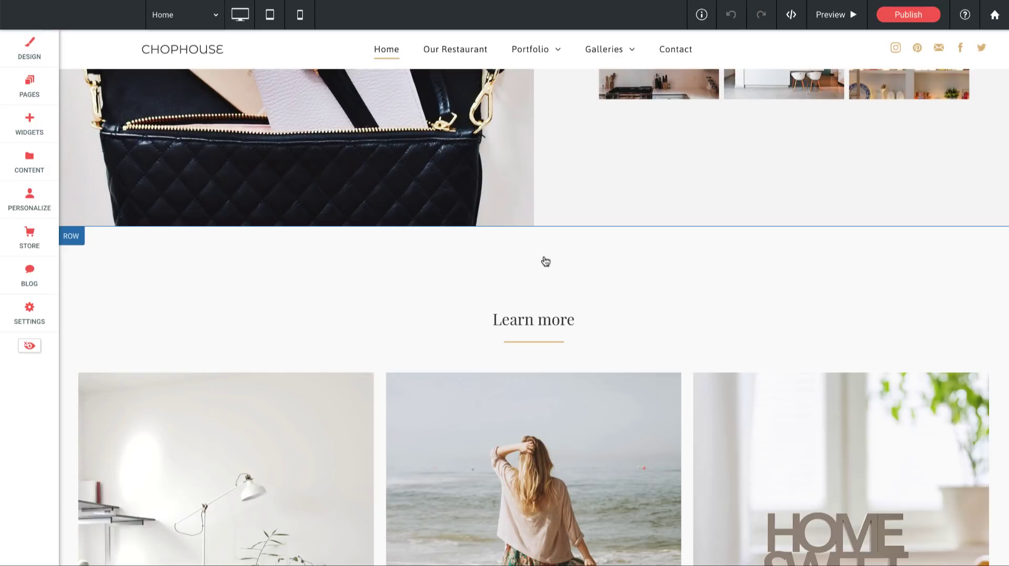
{"action": "mouse_move", "coordinate": [539, 229]}
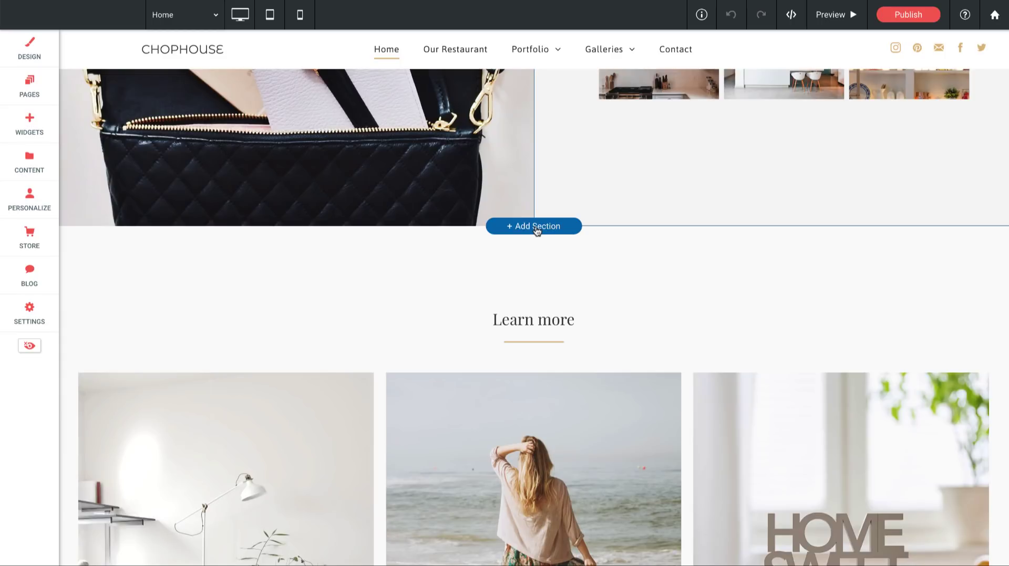
{"action": "left_click", "coordinate": [537, 230]}
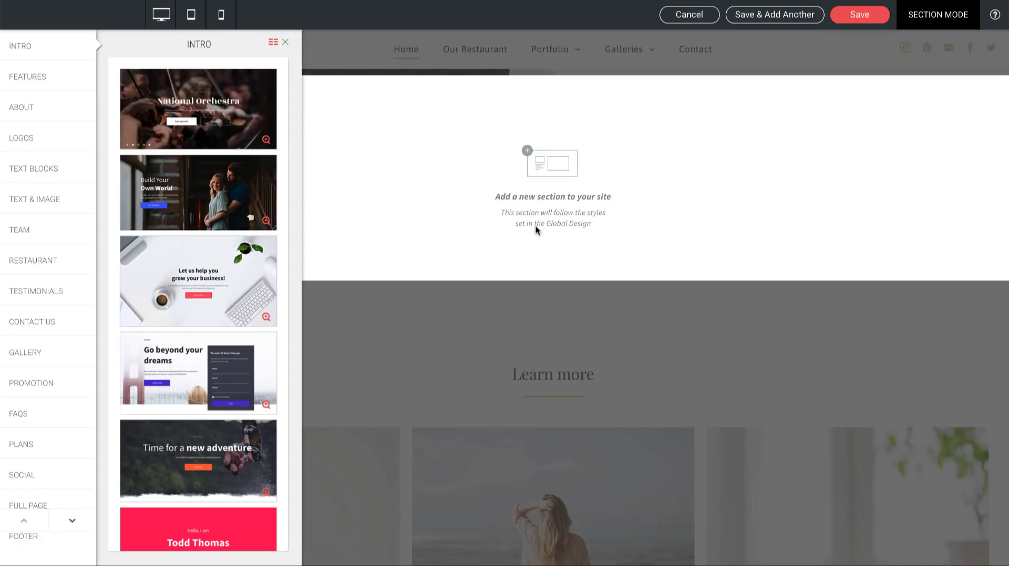
{"action": "left_click", "coordinate": [45, 263]}
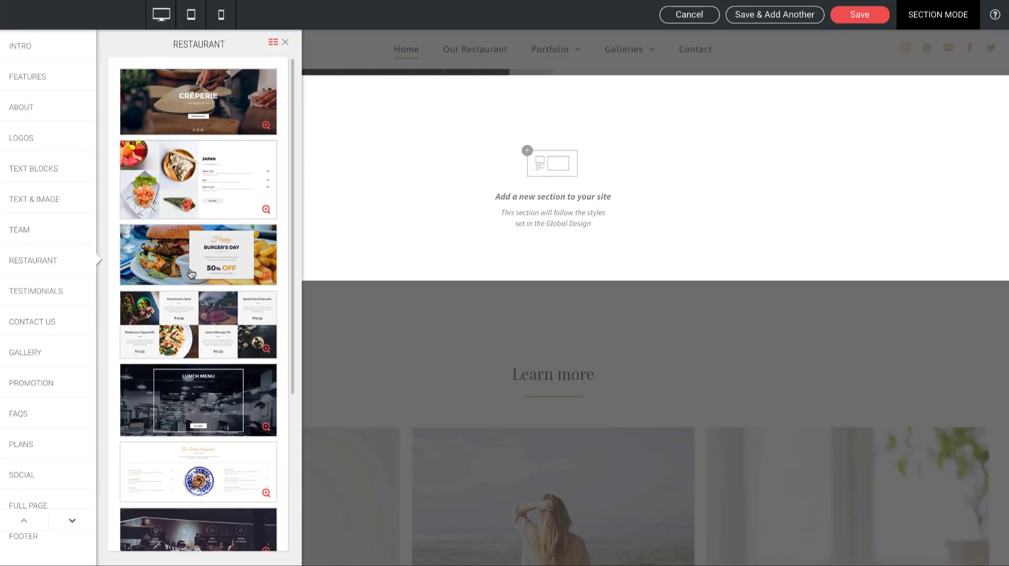
{"action": "scroll", "coordinate": [191, 273], "scroll_direction": "down", "scroll_amount": 3}
{"action": "scroll", "coordinate": [191, 274], "scroll_direction": "down", "scroll_amount": 1}
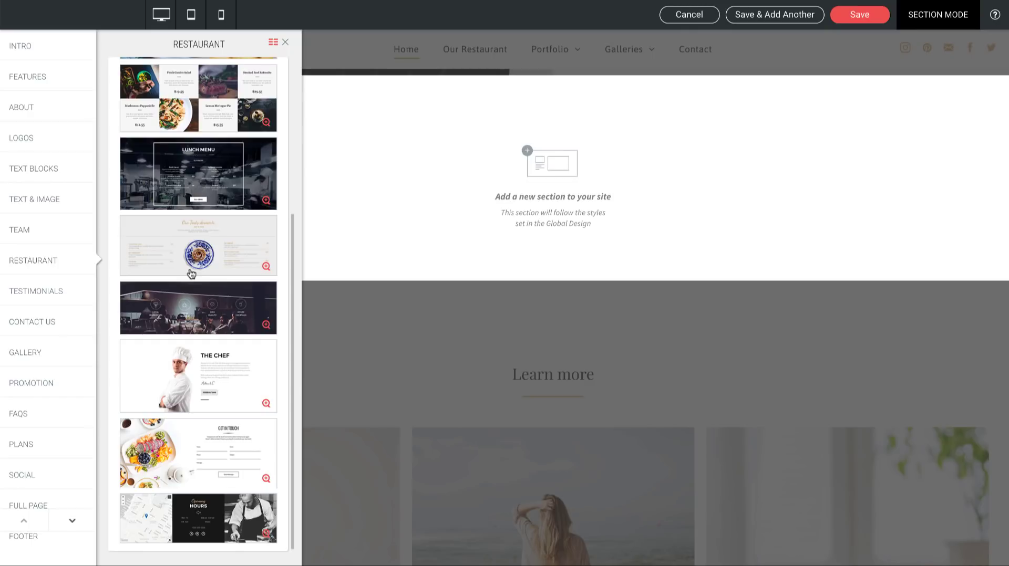
{"action": "left_click", "coordinate": [207, 459]}
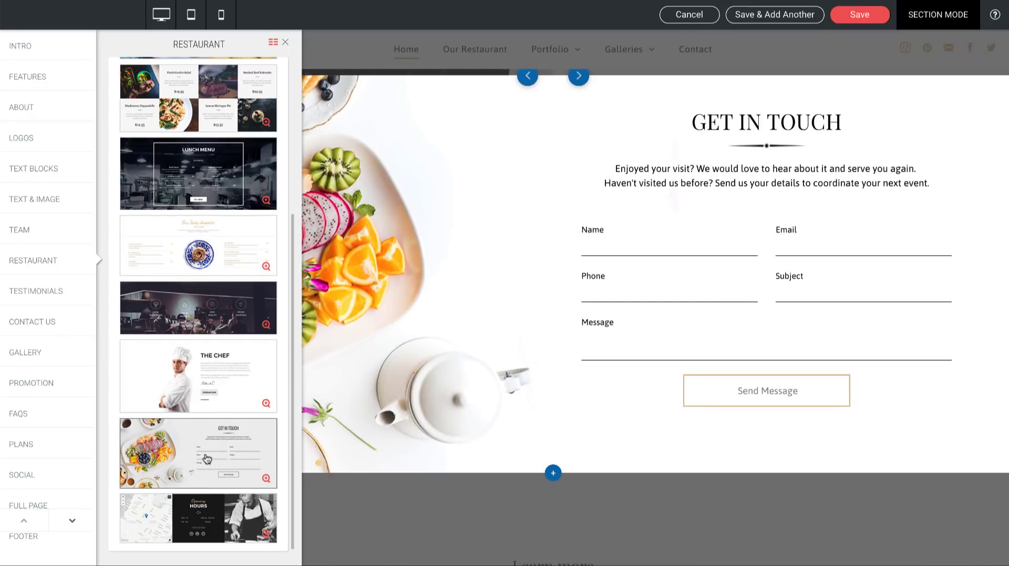
{"action": "left_click", "coordinate": [858, 22]}
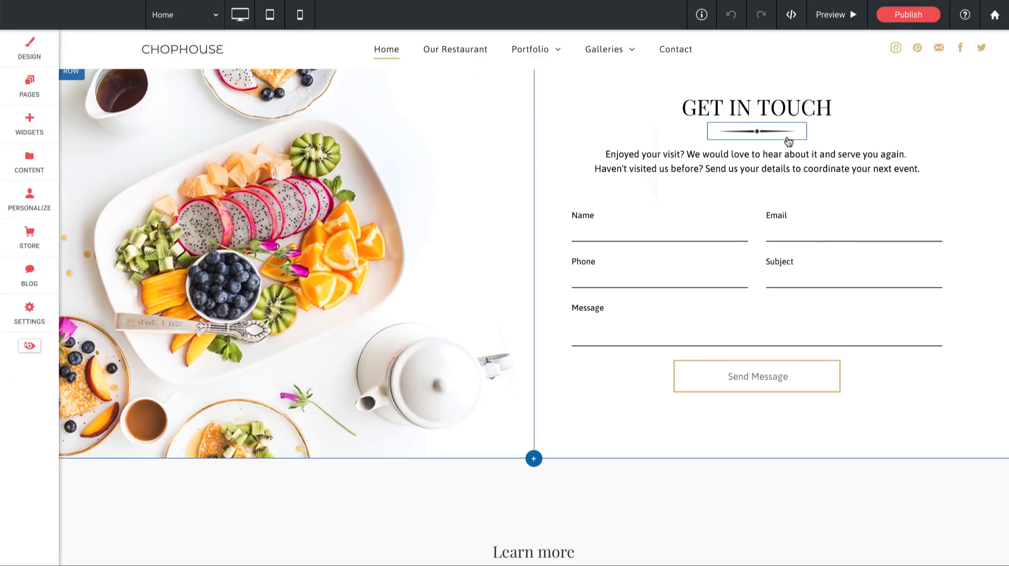
Examine the inline text editing options for the new section's intro paragraph and its GET IN TOUCH heading.
{"action": "left_click", "coordinate": [764, 201]}
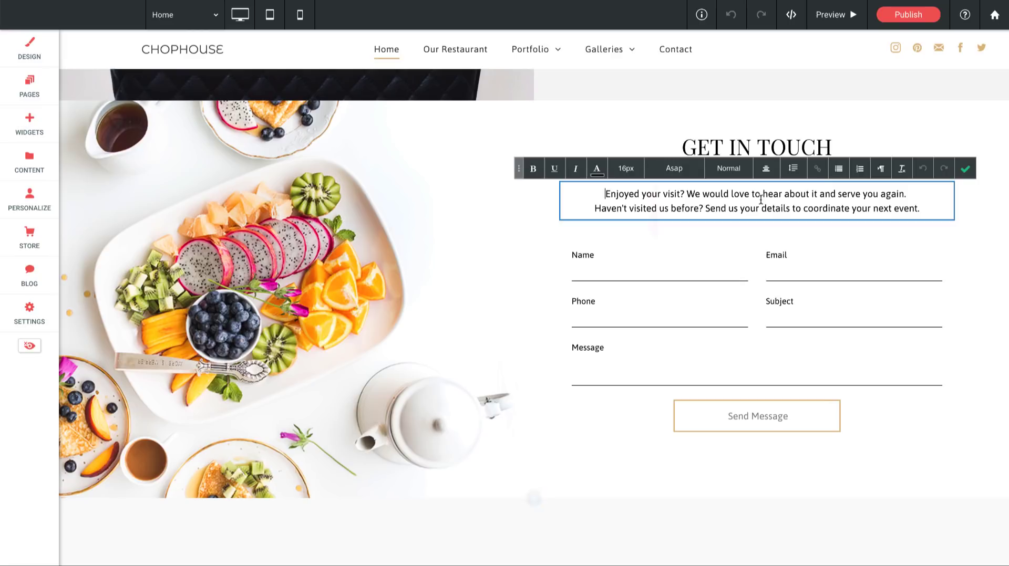
{"action": "left_click_drag", "start_coordinate": [721, 194], "coordinate": [908, 196]}
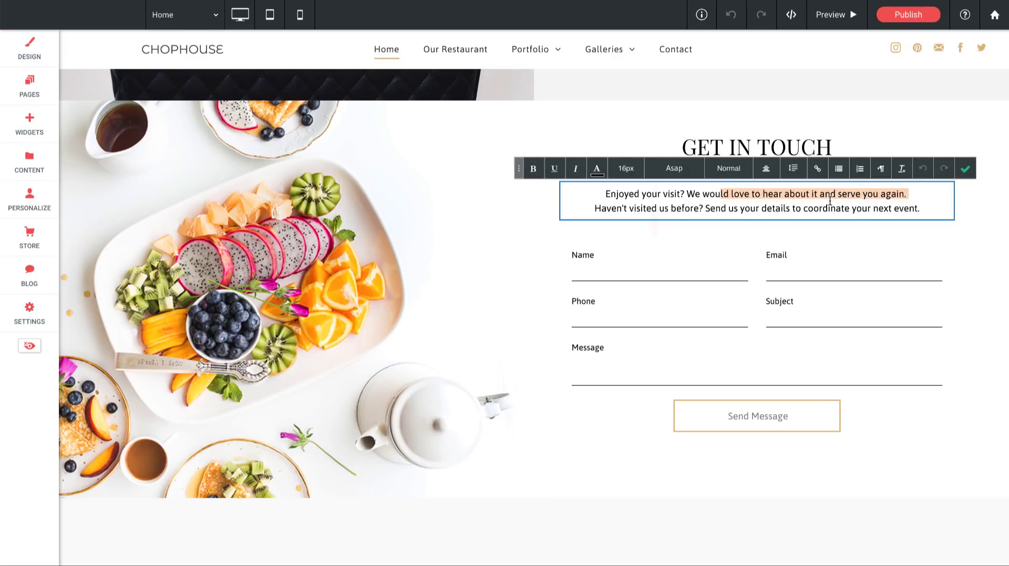
{"action": "left_click", "coordinate": [965, 169]}
{"action": "left_click", "coordinate": [740, 150]}
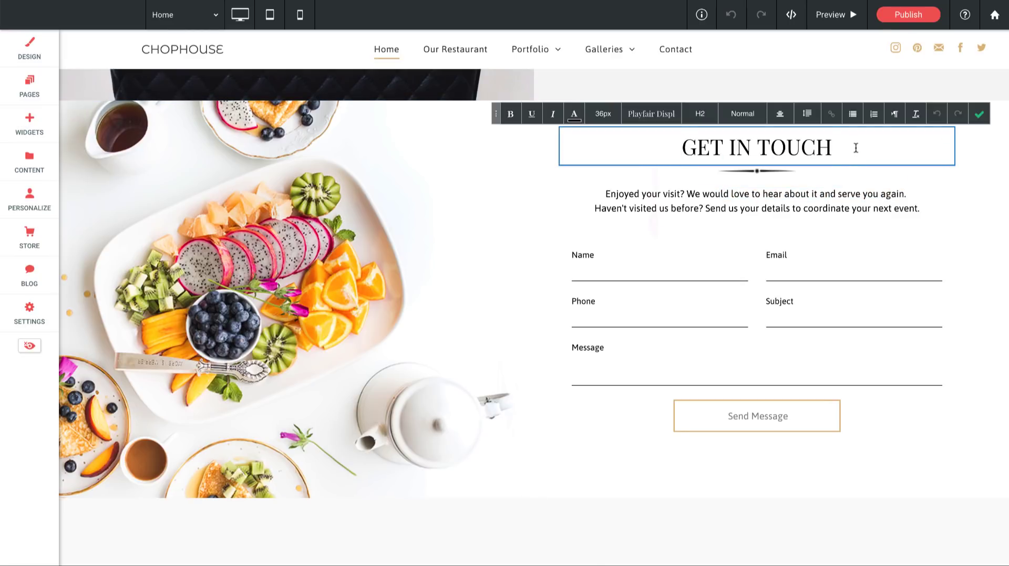
{"action": "left_click_drag", "start_coordinate": [855, 146], "coordinate": [649, 143]}
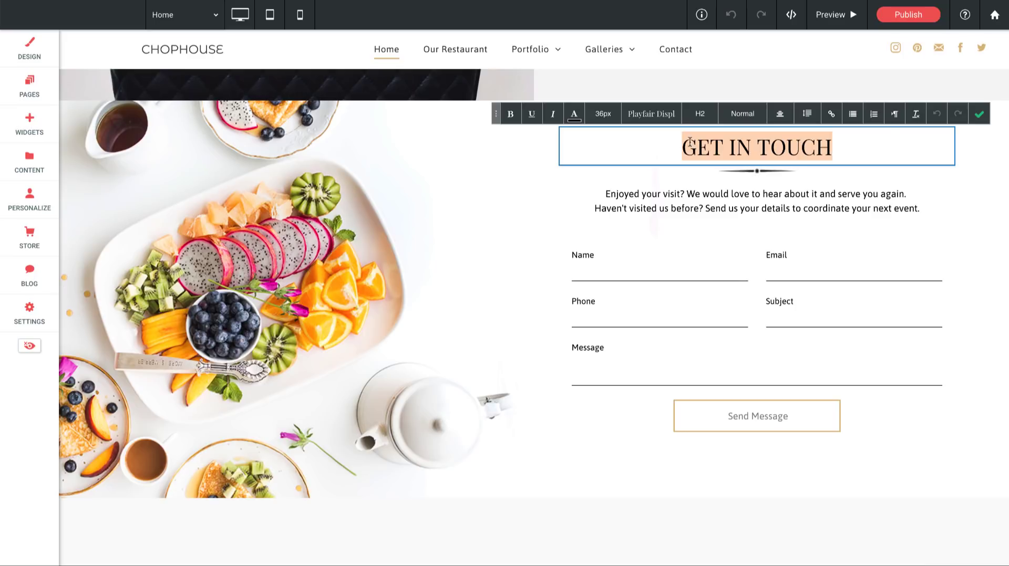
{"action": "left_click", "coordinate": [979, 113]}
{"action": "left_click", "coordinate": [752, 210]}
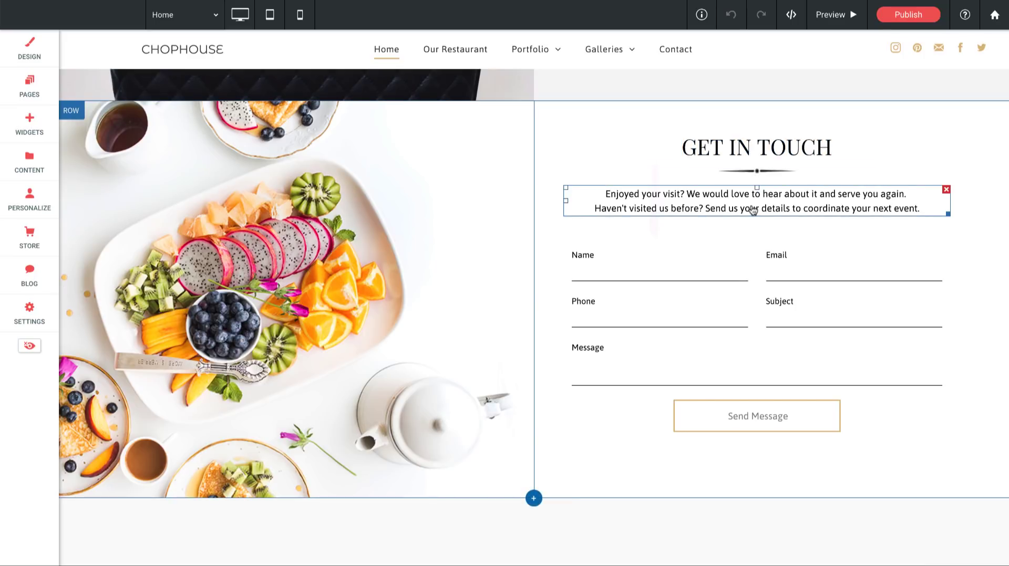
Open the site's Projects page under Portfolio to reach its Project Gallery photos.
{"action": "scroll", "coordinate": [753, 210], "scroll_direction": "down", "scroll_amount": 3}
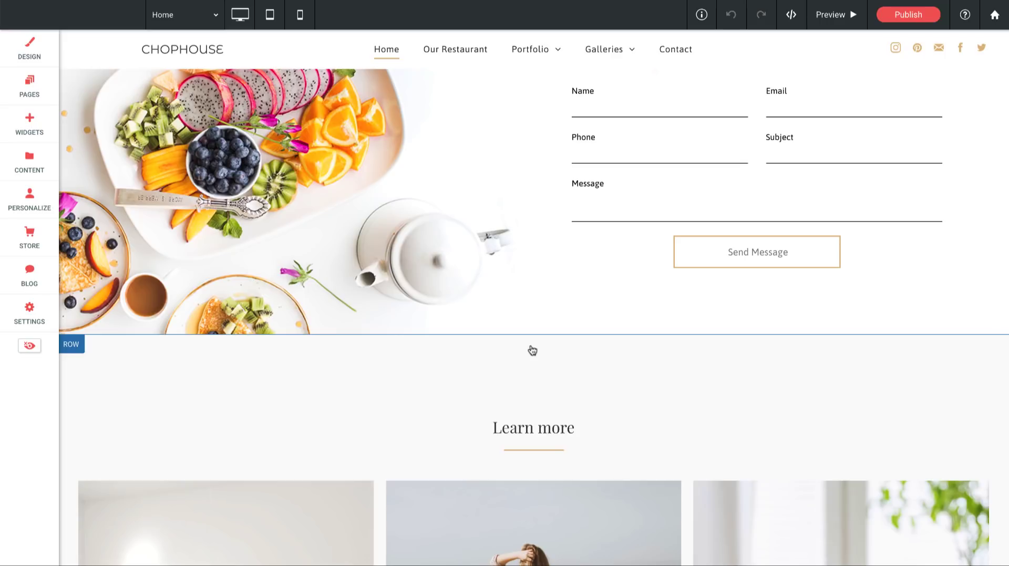
{"action": "scroll", "coordinate": [533, 351], "scroll_direction": "up", "scroll_amount": 1}
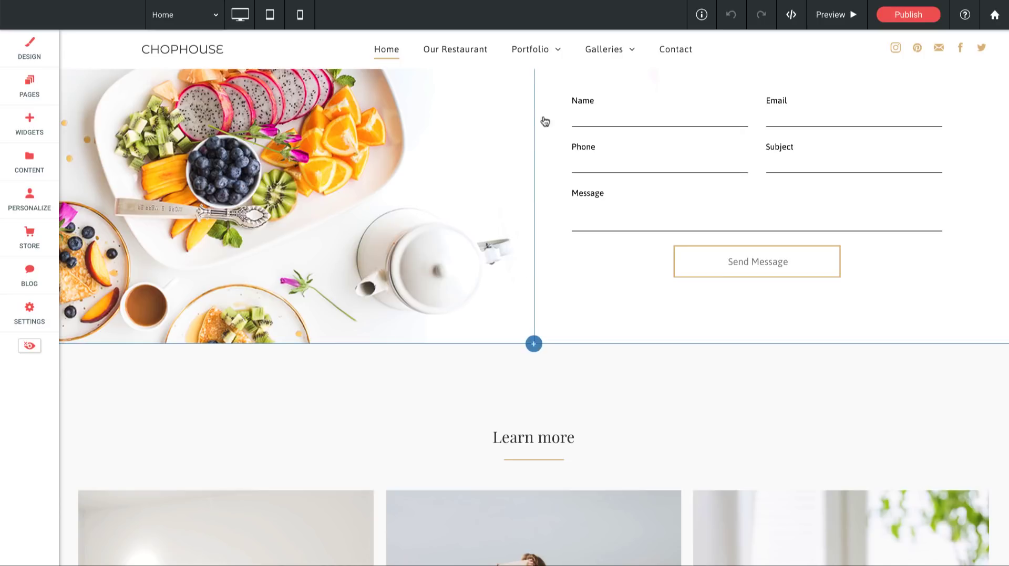
{"action": "scroll", "coordinate": [541, 49], "scroll_direction": "up", "scroll_amount": 8}
{"action": "scroll", "coordinate": [540, 51], "scroll_direction": "up", "scroll_amount": 5}
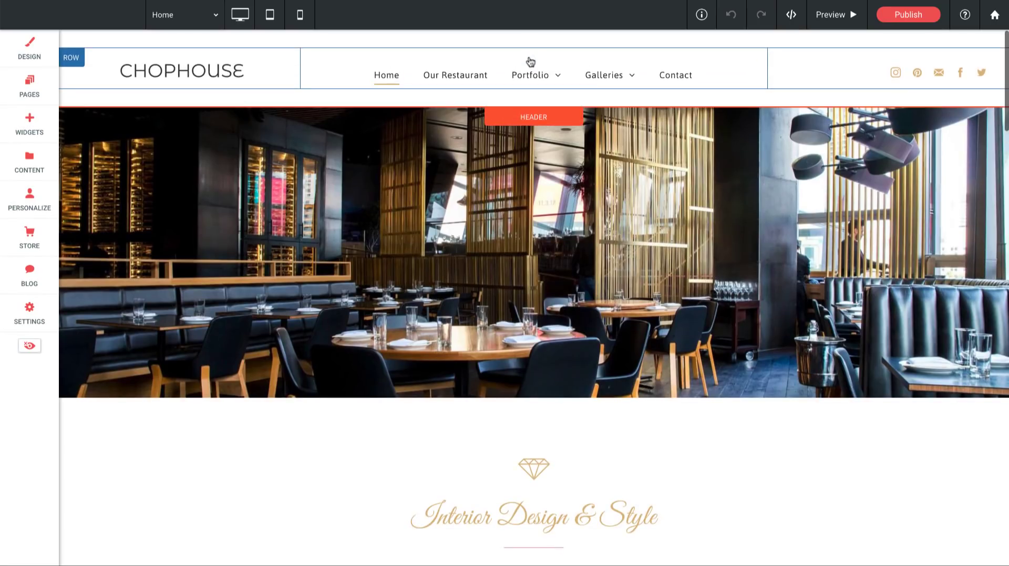
{"action": "mouse_move", "coordinate": [531, 79]}
{"action": "left_click", "coordinate": [535, 100]}
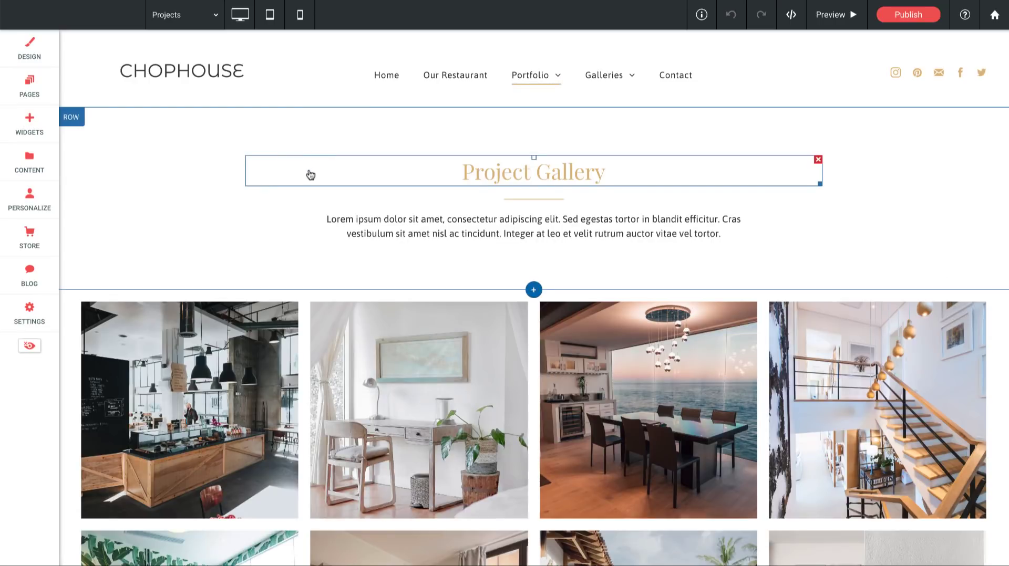
{"action": "scroll", "coordinate": [309, 173], "scroll_direction": "down", "scroll_amount": 2}
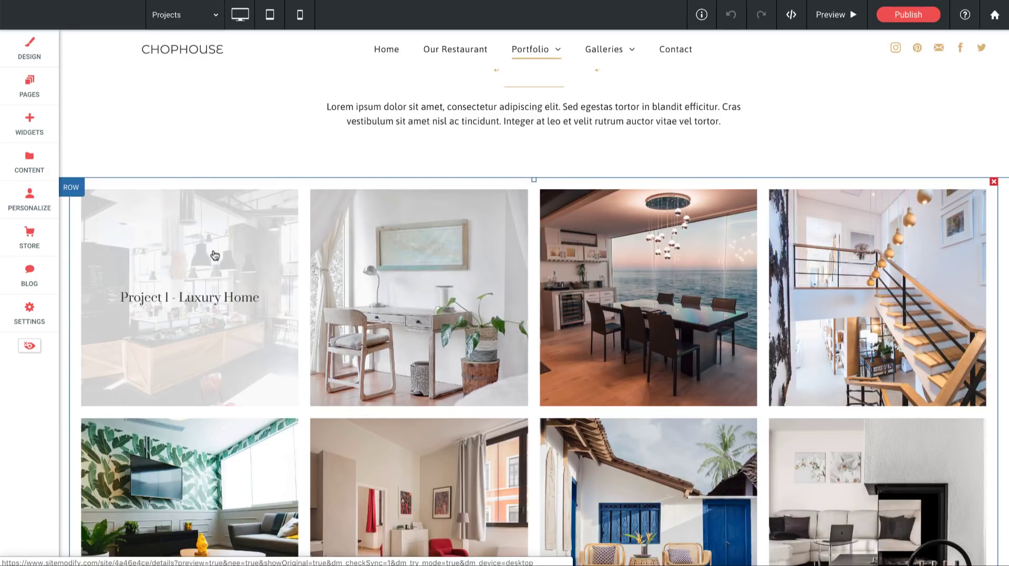
Check the first Project Gallery image's link and title settings, and delete all images from the gallery.
{"action": "left_click", "coordinate": [197, 239]}
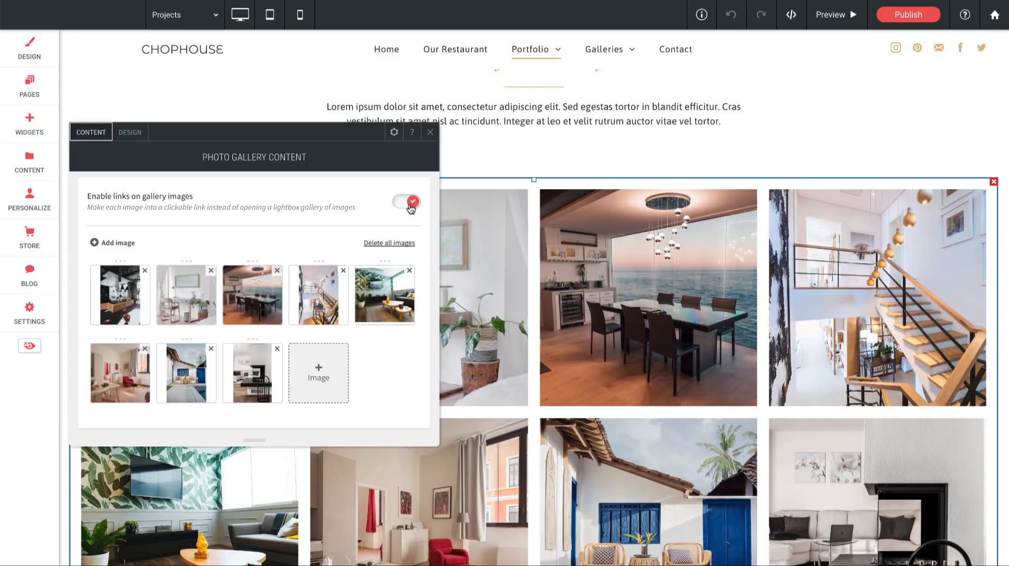
{"action": "left_click", "coordinate": [124, 308]}
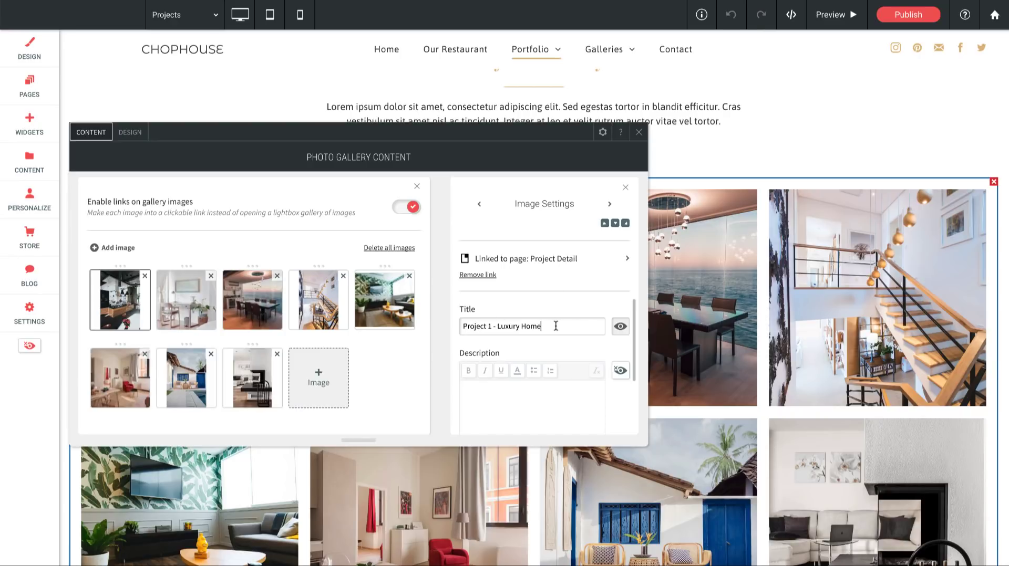
{"action": "scroll", "coordinate": [555, 327], "scroll_direction": "up", "scroll_amount": 5}
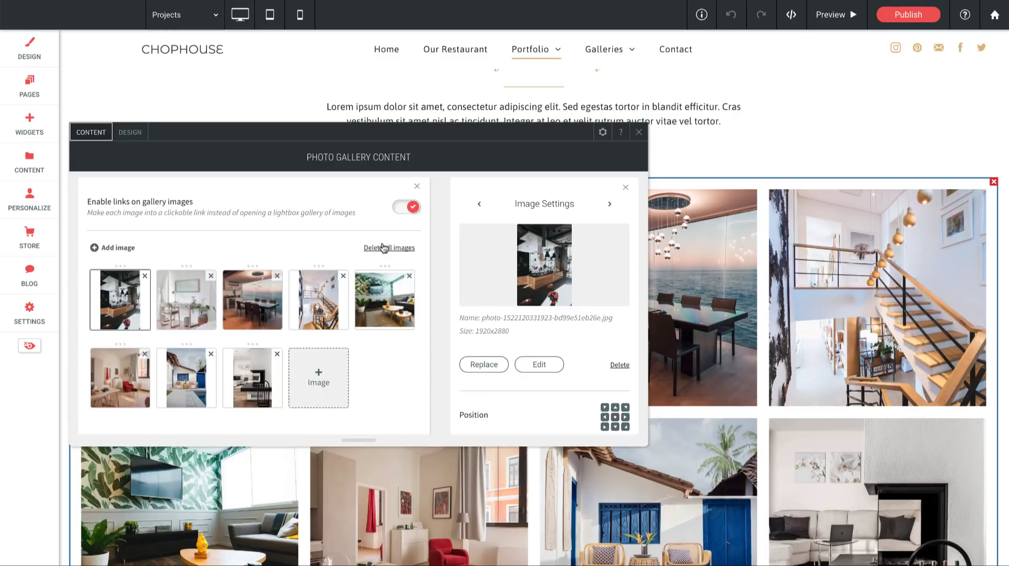
{"action": "left_click", "coordinate": [381, 250]}
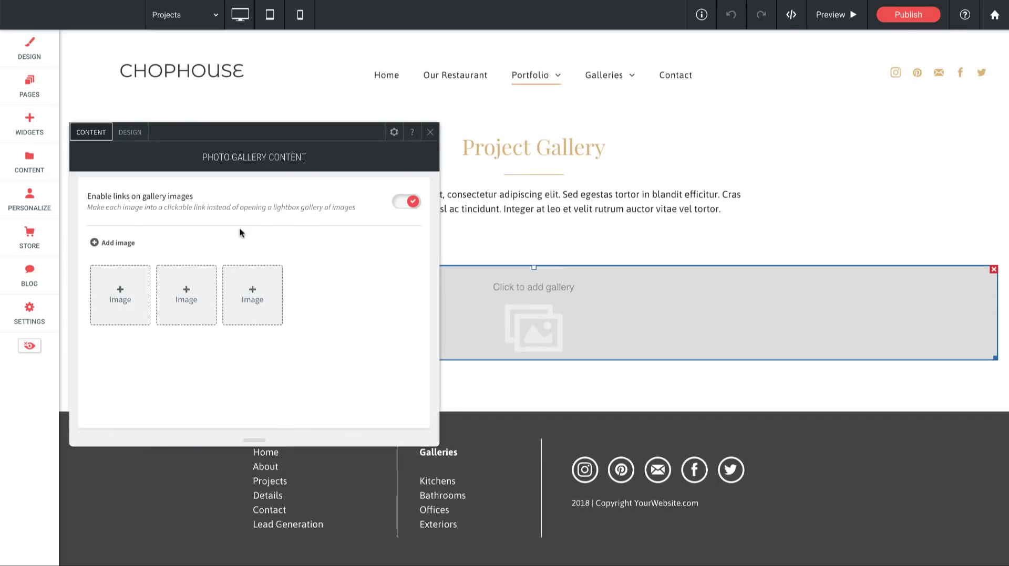
Add the free restaurant-chairs.jpg photo from the restaurant search results as the gallery's first image.
{"action": "left_click", "coordinate": [120, 292]}
{"action": "scroll", "coordinate": [545, 268], "scroll_direction": "down", "scroll_amount": 1}
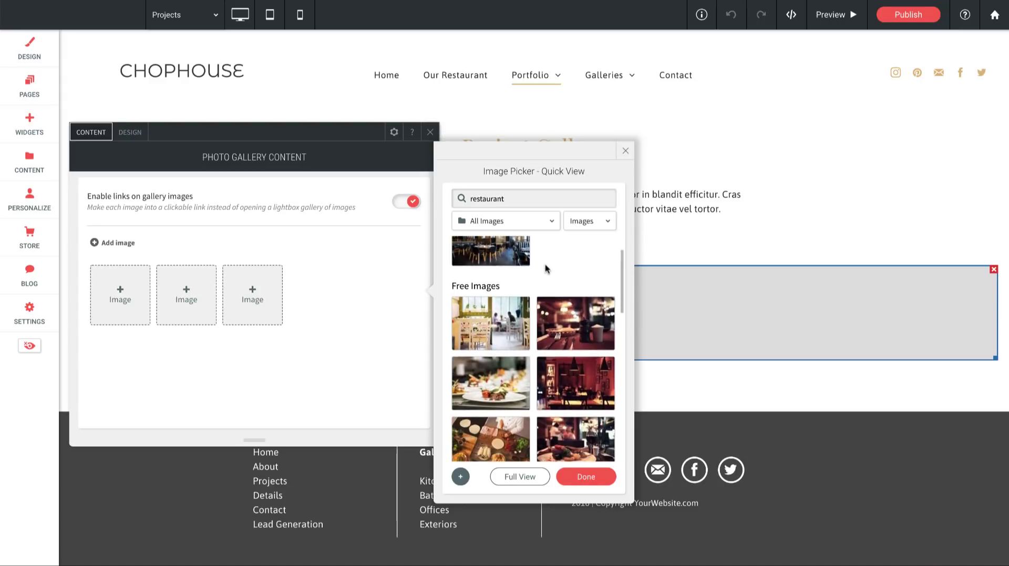
{"action": "scroll", "coordinate": [506, 294], "scroll_direction": "down", "scroll_amount": 1}
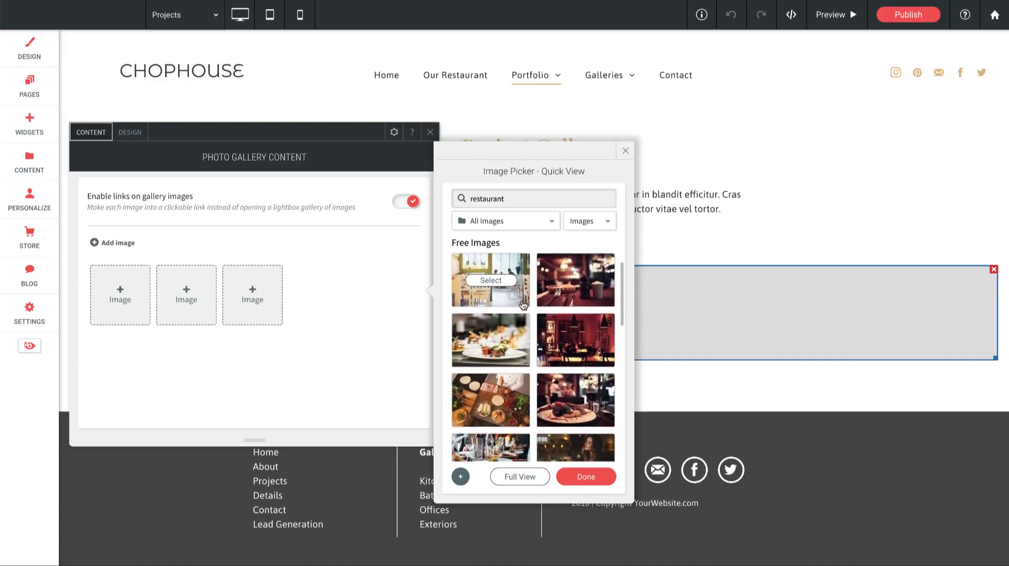
{"action": "left_click", "coordinate": [502, 281]}
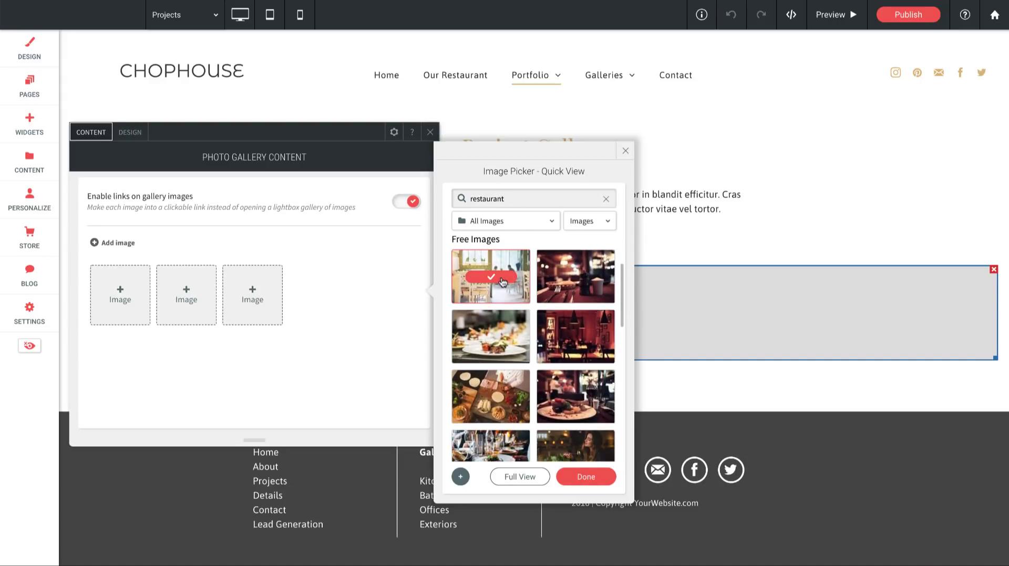
{"action": "left_click", "coordinate": [590, 480]}
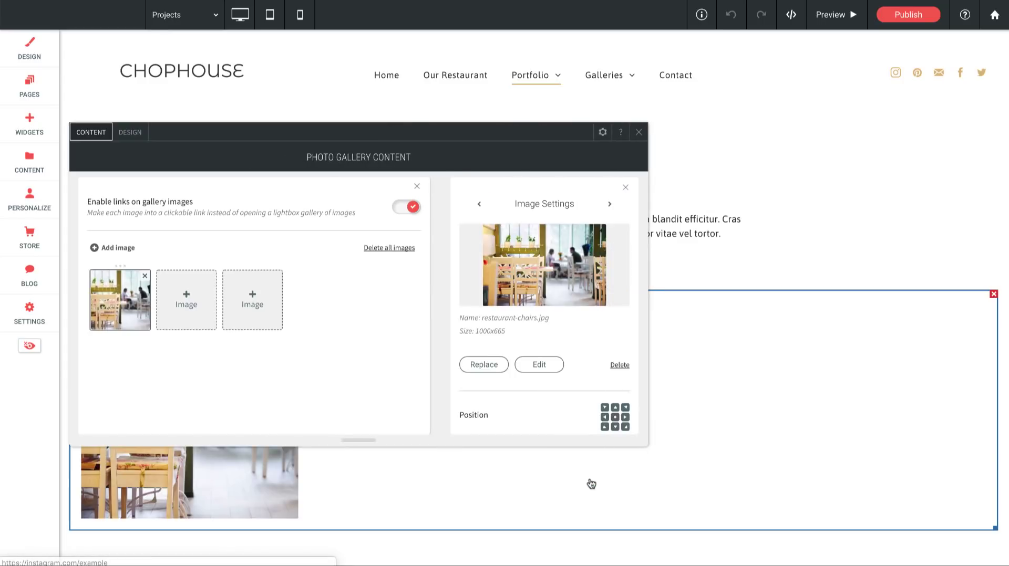
Link the restaurant chairs gallery image to the existing Home page.
{"action": "left_click_drag", "start_coordinate": [459, 132], "coordinate": [686, 119]}
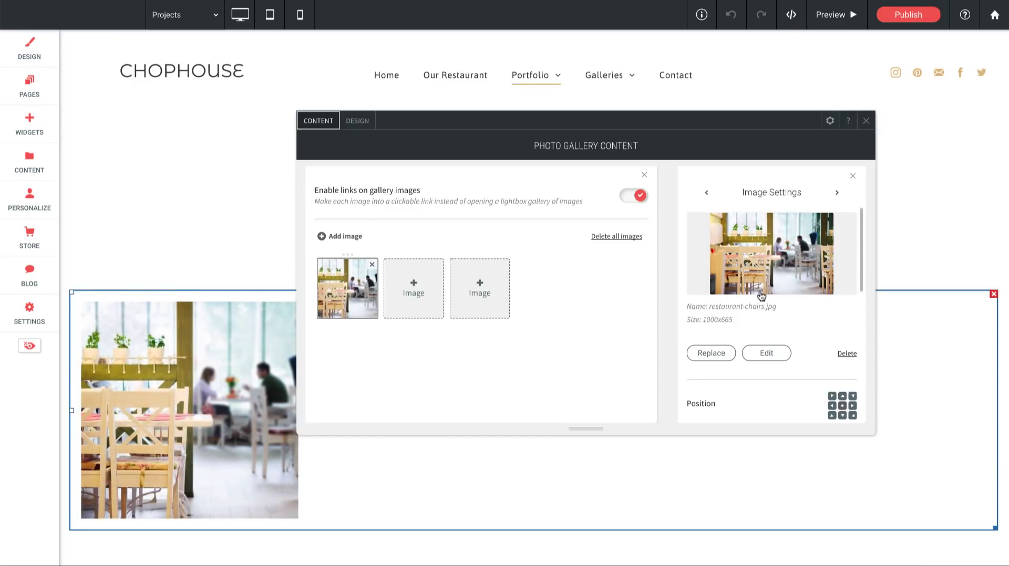
{"action": "scroll", "coordinate": [761, 295], "scroll_direction": "down", "scroll_amount": 4}
{"action": "scroll", "coordinate": [759, 293], "scroll_direction": "up", "scroll_amount": 1}
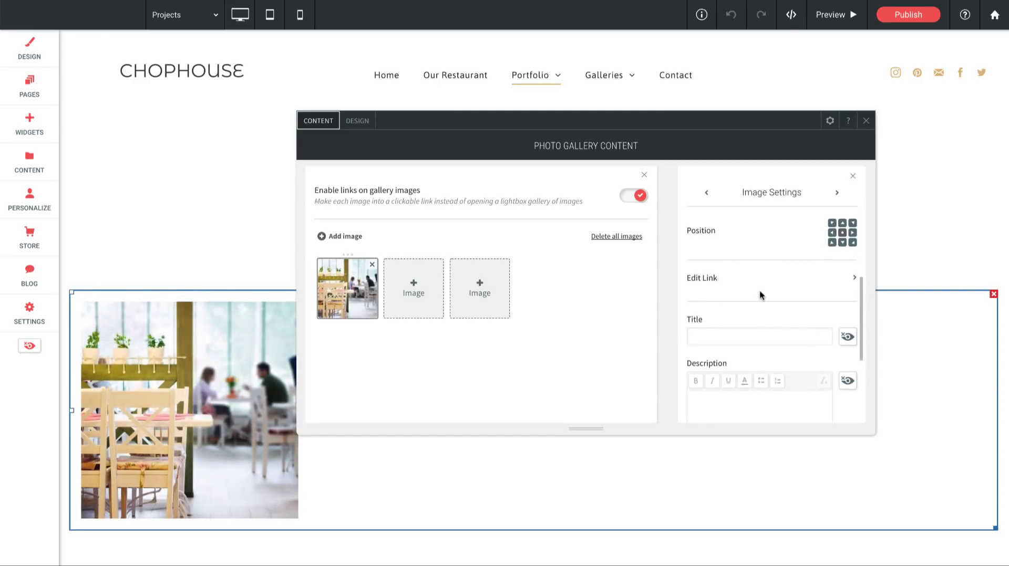
{"action": "left_click", "coordinate": [709, 288]}
{"action": "left_click", "coordinate": [531, 201]}
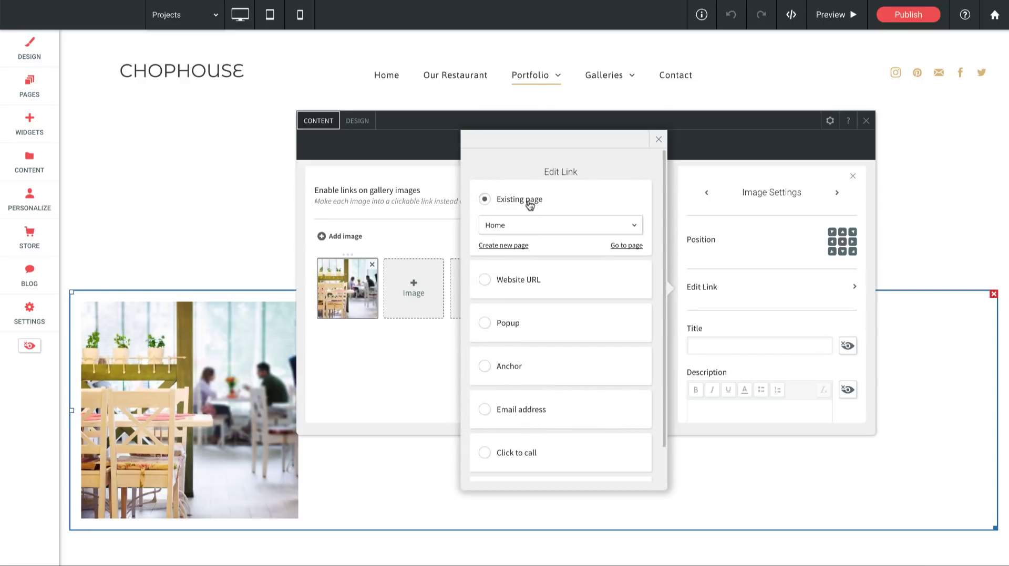
{"action": "left_click", "coordinate": [674, 139]}
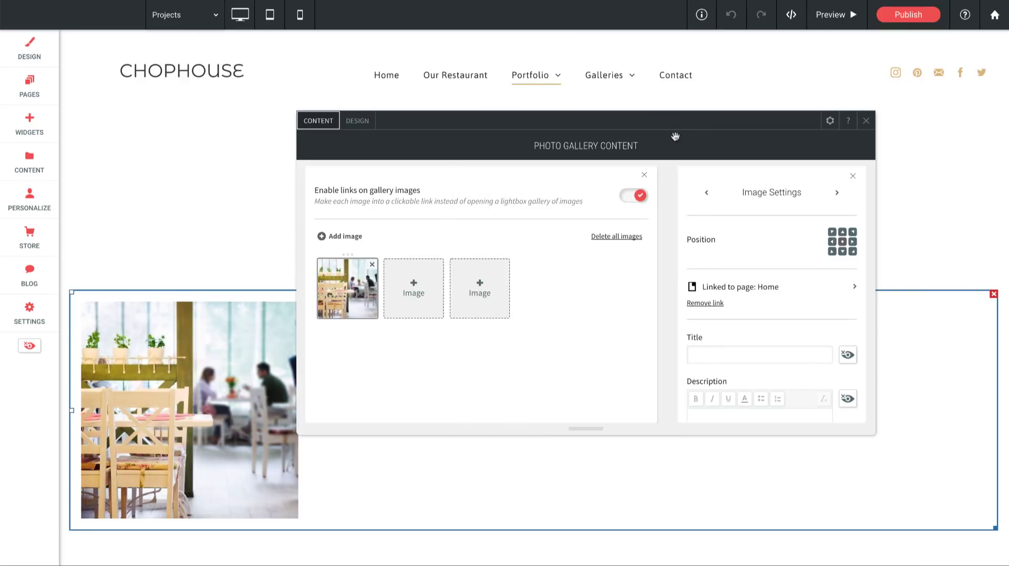
Give the restaurant chairs image the title "Event 1" and close the photo gallery settings.
{"action": "left_click", "coordinate": [724, 356]}
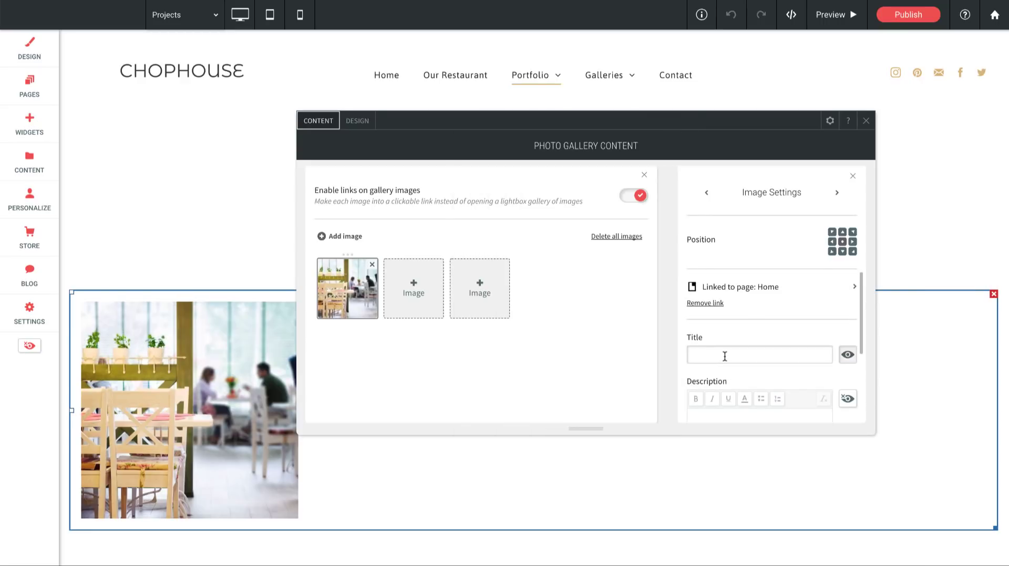
{"action": "type", "text": "Event"}
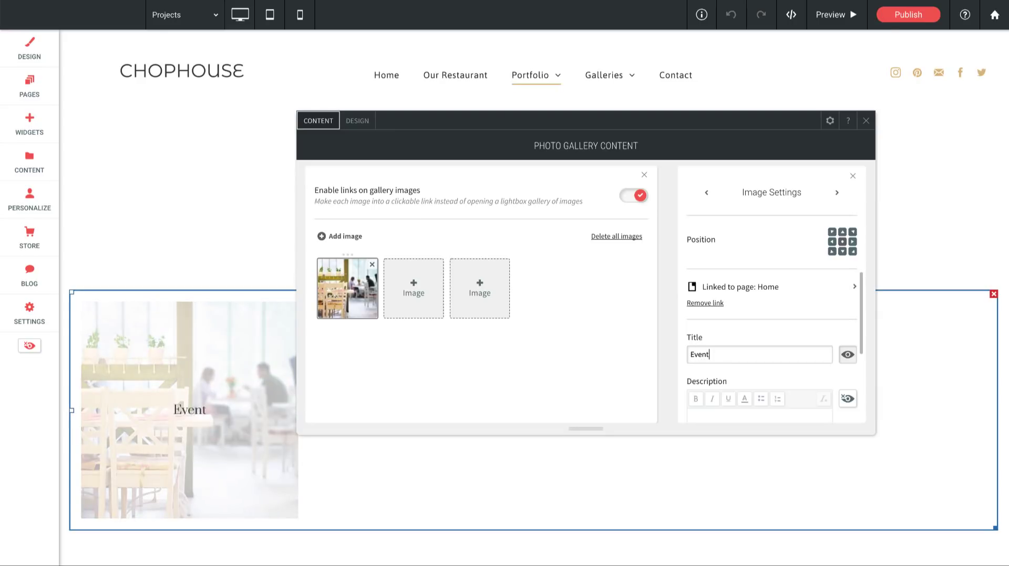
{"action": "type", "text": " 1"}
{"action": "left_click", "coordinate": [866, 120]}
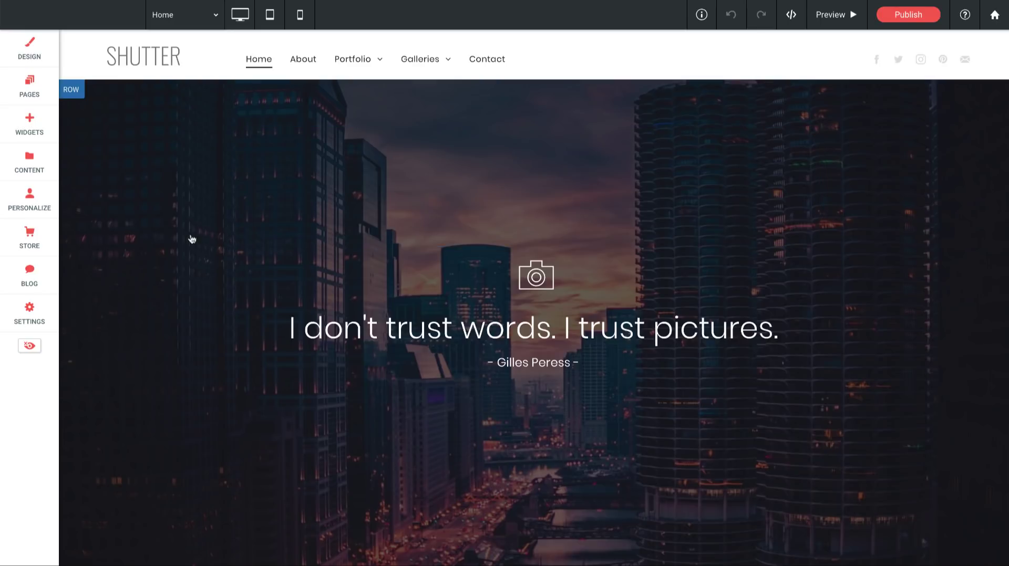
Check the height setting of the spacer above the camera icon on the Shutter home page, and delete that spacer.
{"action": "scroll", "coordinate": [192, 239], "scroll_direction": "down", "scroll_amount": 1}
{"action": "scroll", "coordinate": [192, 239], "scroll_direction": "up", "scroll_amount": 1}
{"action": "left_click", "coordinate": [485, 179]}
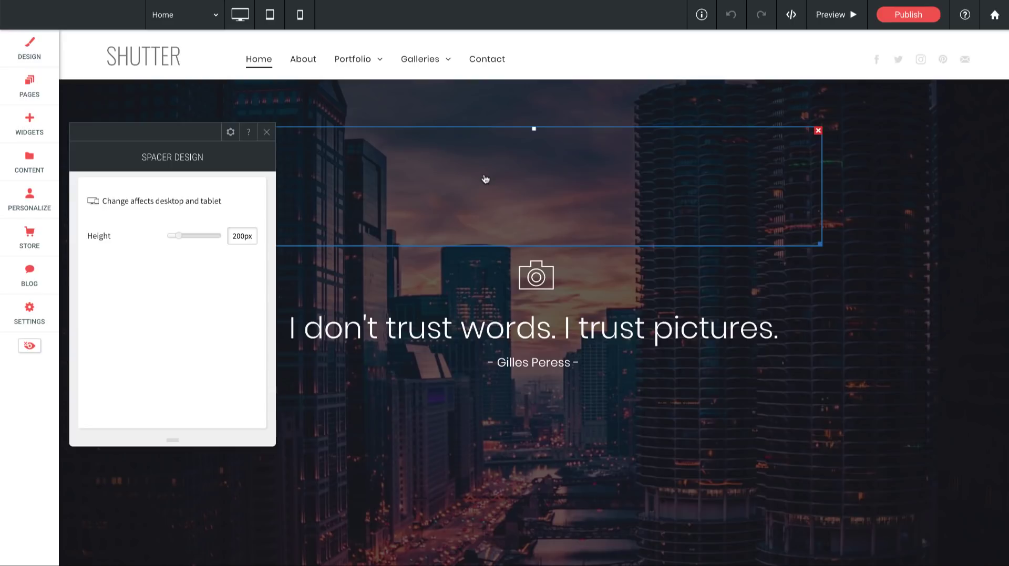
{"action": "left_click", "coordinate": [266, 132]}
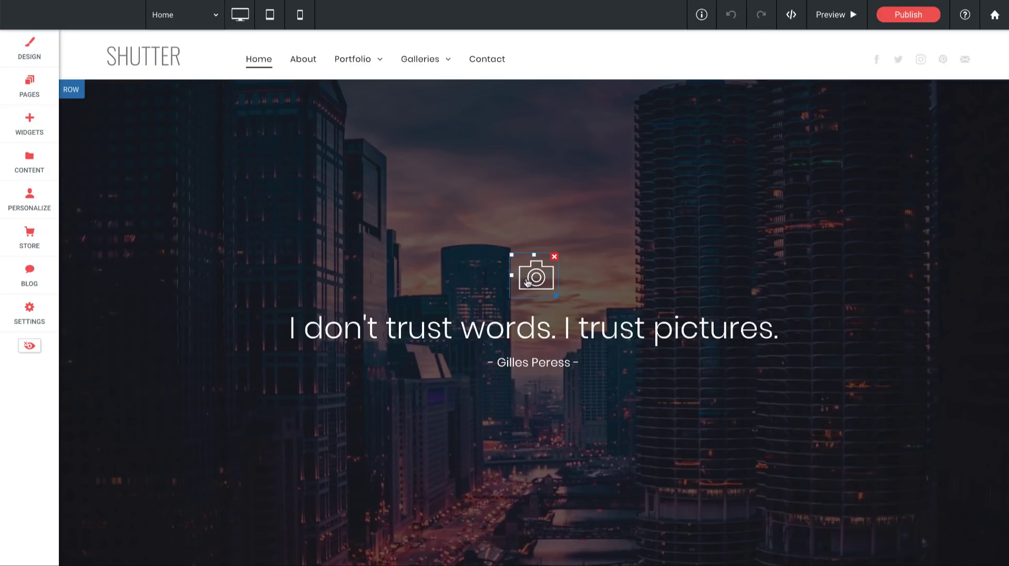
{"action": "left_click", "coordinate": [524, 175]}
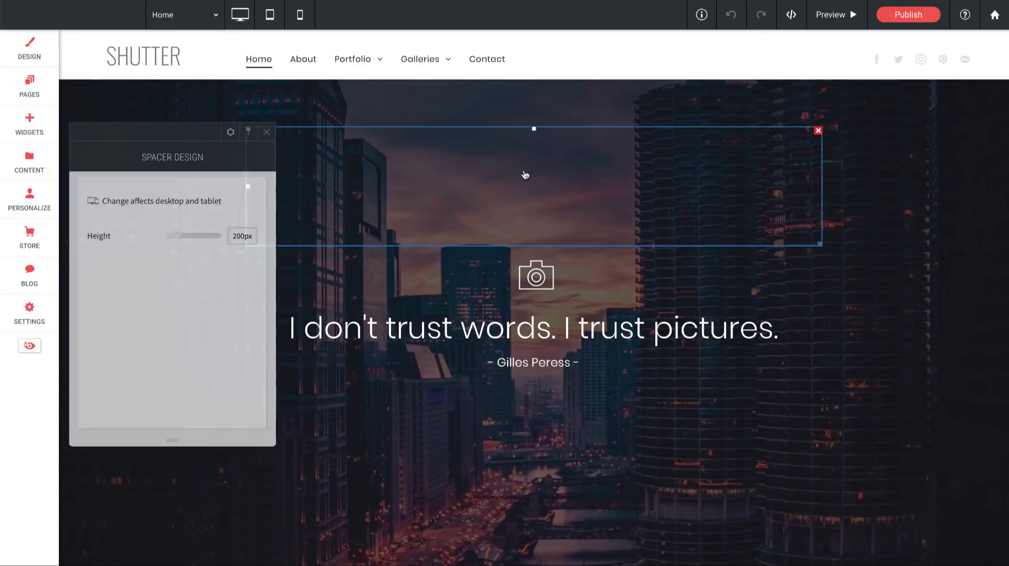
{"action": "left_click", "coordinate": [235, 133]}
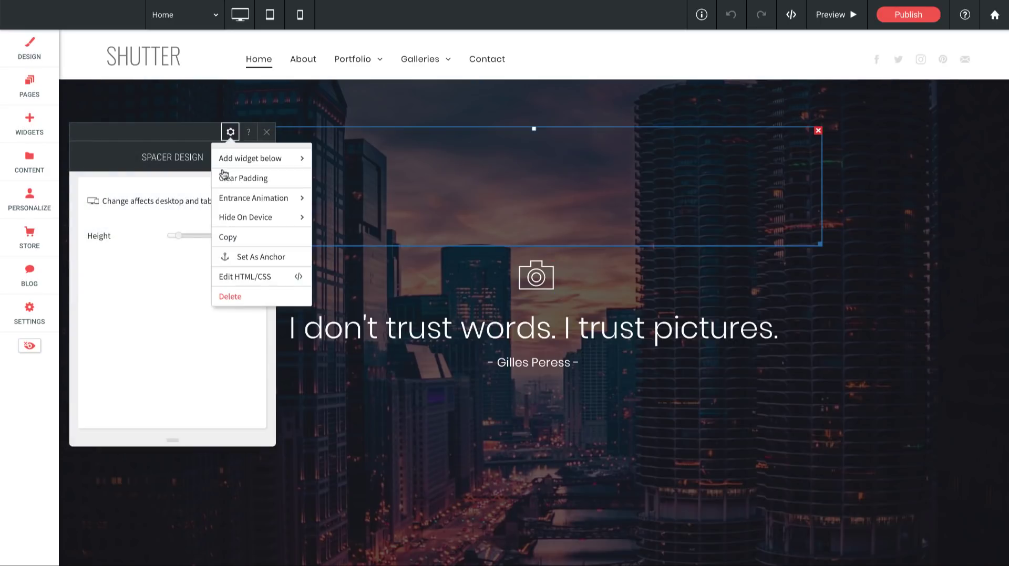
{"action": "left_click", "coordinate": [237, 297]}
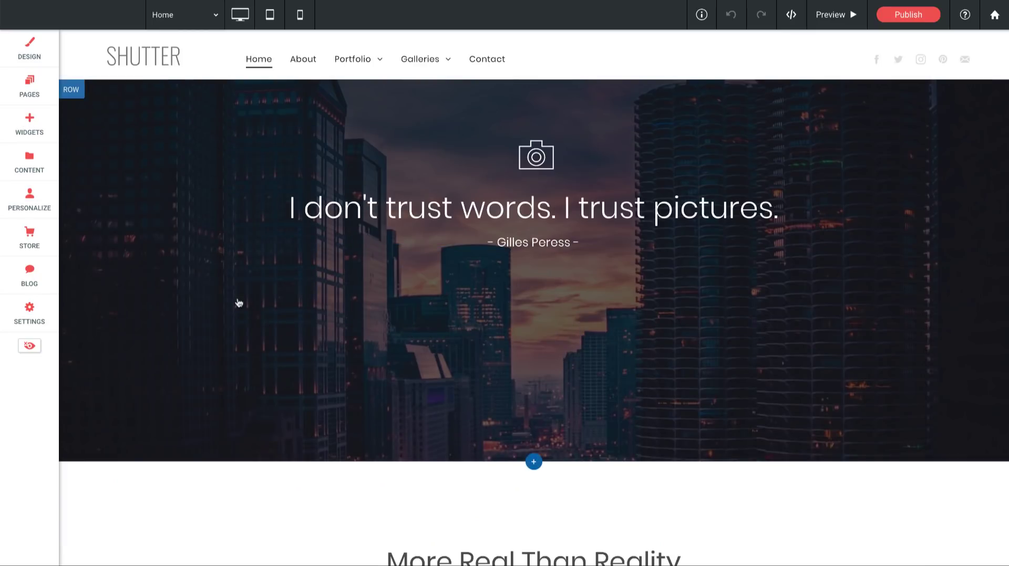
Add a new Spacer widget above the camera icon in the hero row and set its height to 198px.
{"action": "left_click", "coordinate": [30, 126]}
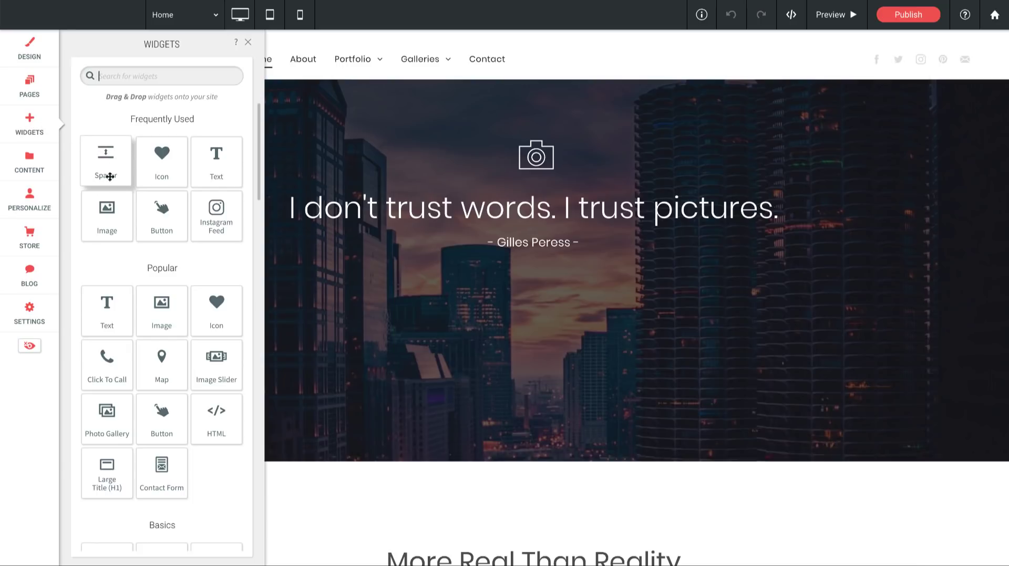
{"action": "scroll", "coordinate": [165, 220], "scroll_direction": "down", "scroll_amount": 6}
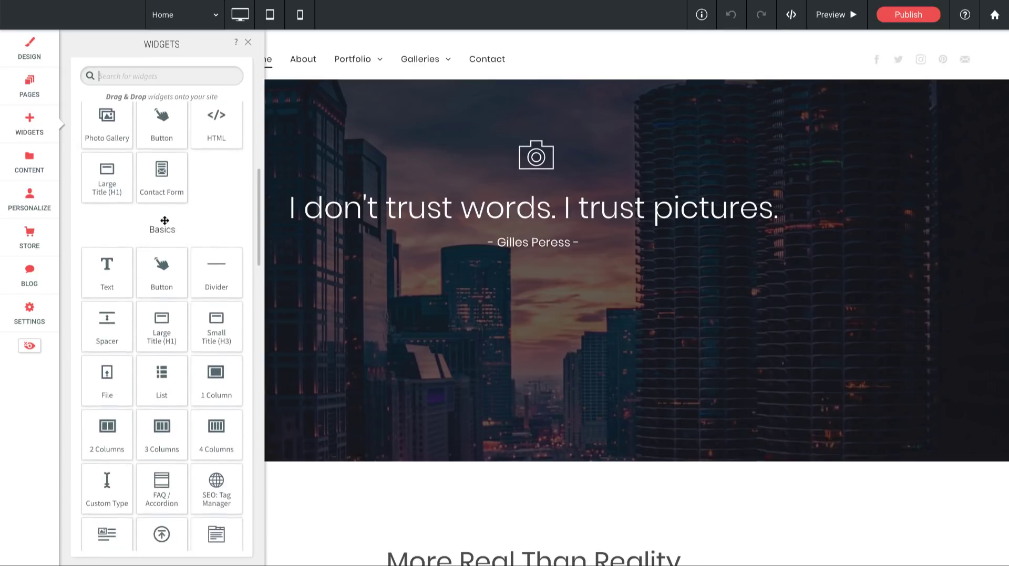
{"action": "left_click_drag", "start_coordinate": [111, 310], "coordinate": [536, 147]}
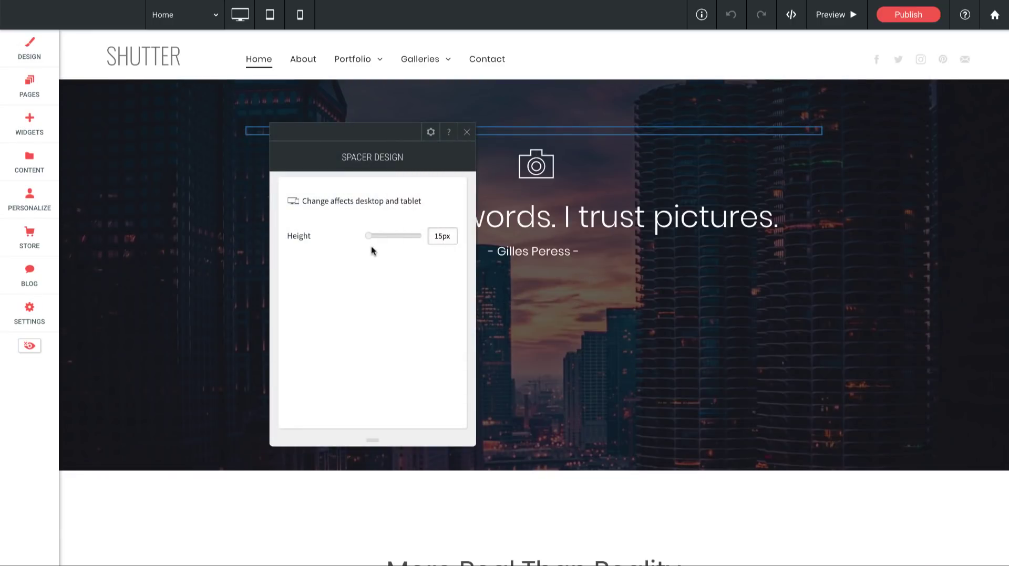
{"action": "left_click_drag", "start_coordinate": [370, 239], "coordinate": [382, 239]}
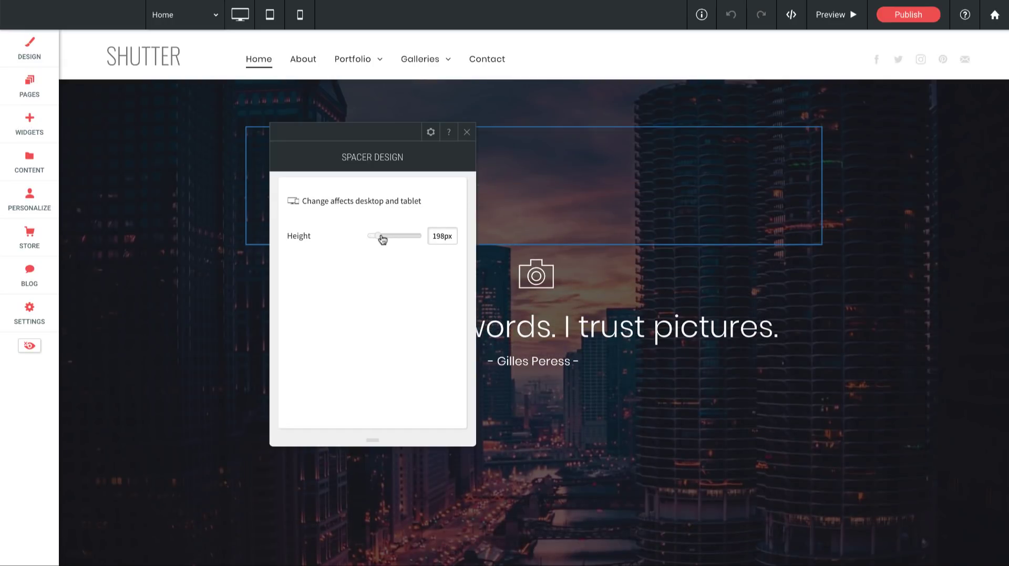
{"action": "left_click", "coordinate": [467, 133]}
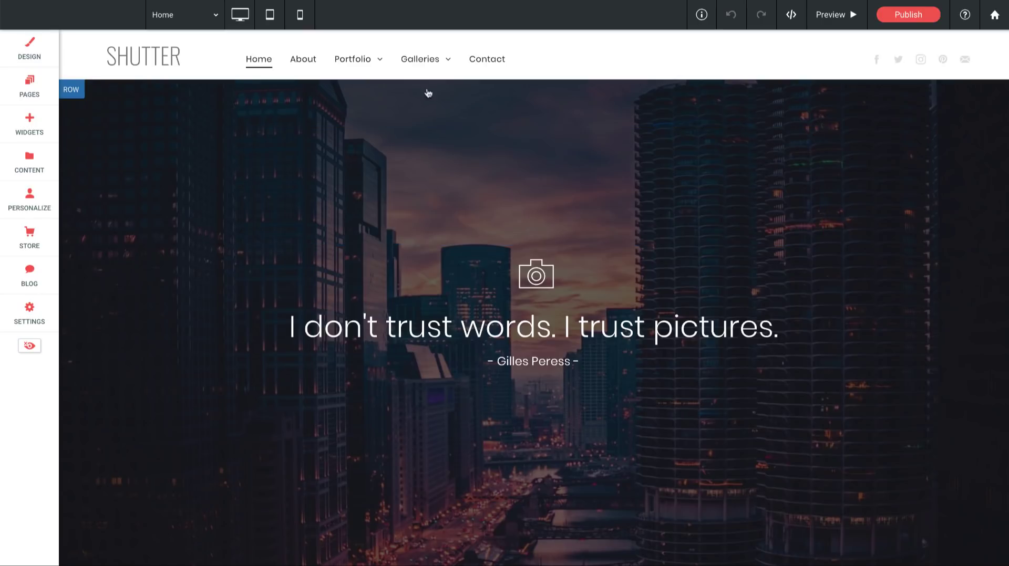
Open the Lead Generation page from the Extra Pages folder in the site's page list.
{"action": "scroll", "coordinate": [478, 190], "scroll_direction": "down", "scroll_amount": 10}
{"action": "scroll", "coordinate": [483, 241], "scroll_direction": "down", "scroll_amount": 10}
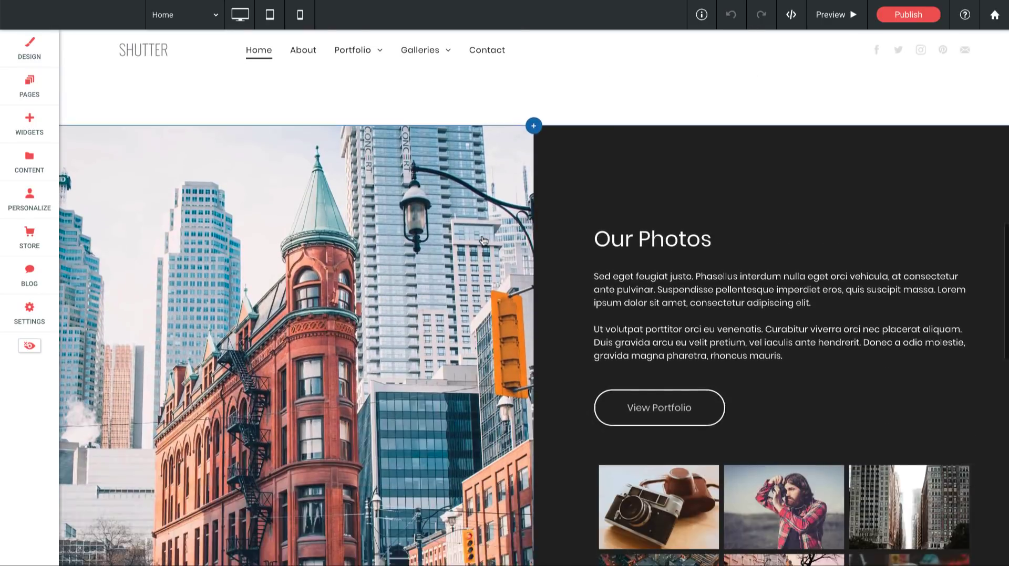
{"action": "scroll", "coordinate": [484, 242], "scroll_direction": "down", "scroll_amount": 5}
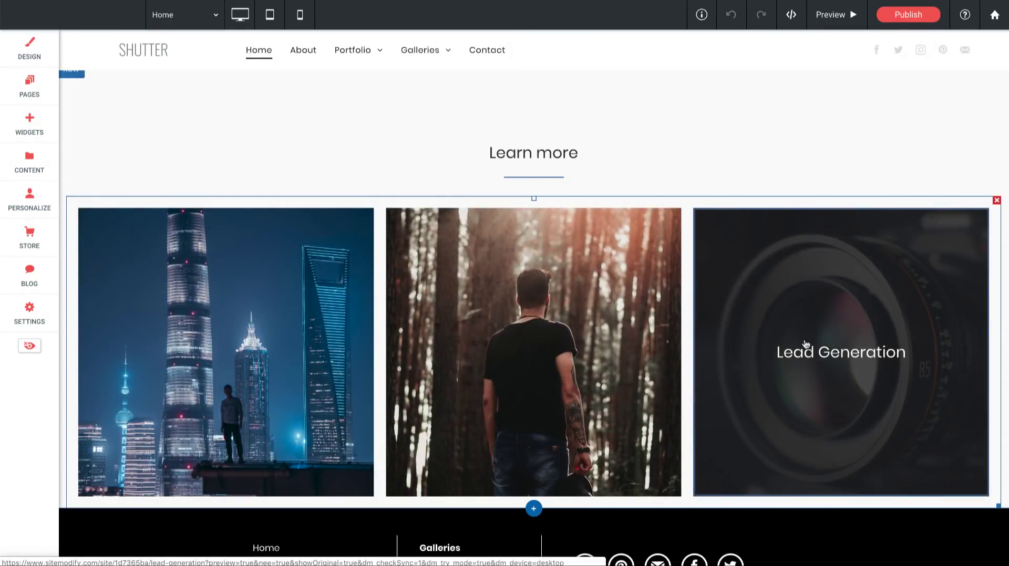
{"action": "left_click", "coordinate": [30, 82]}
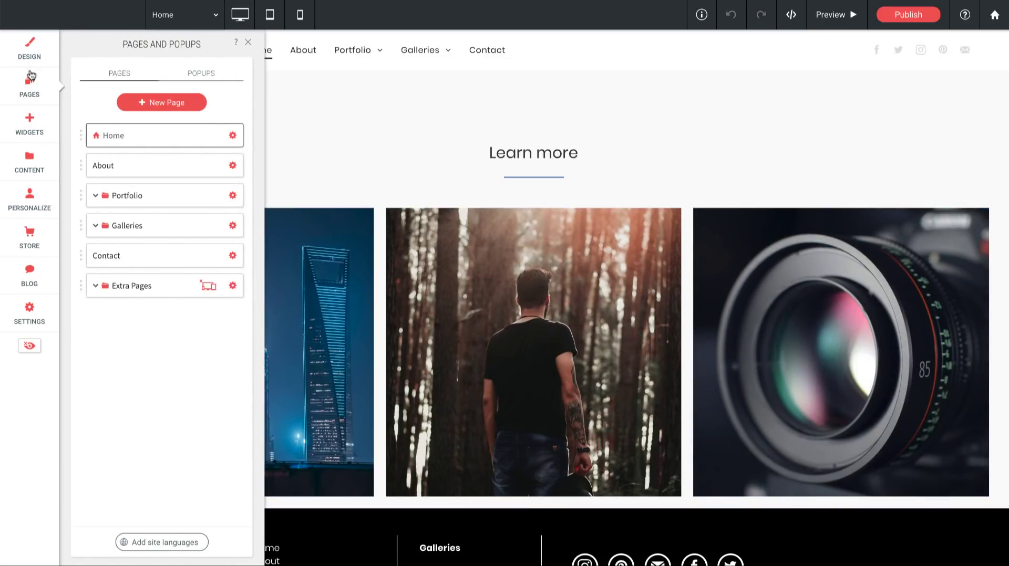
{"action": "left_click", "coordinate": [95, 286]}
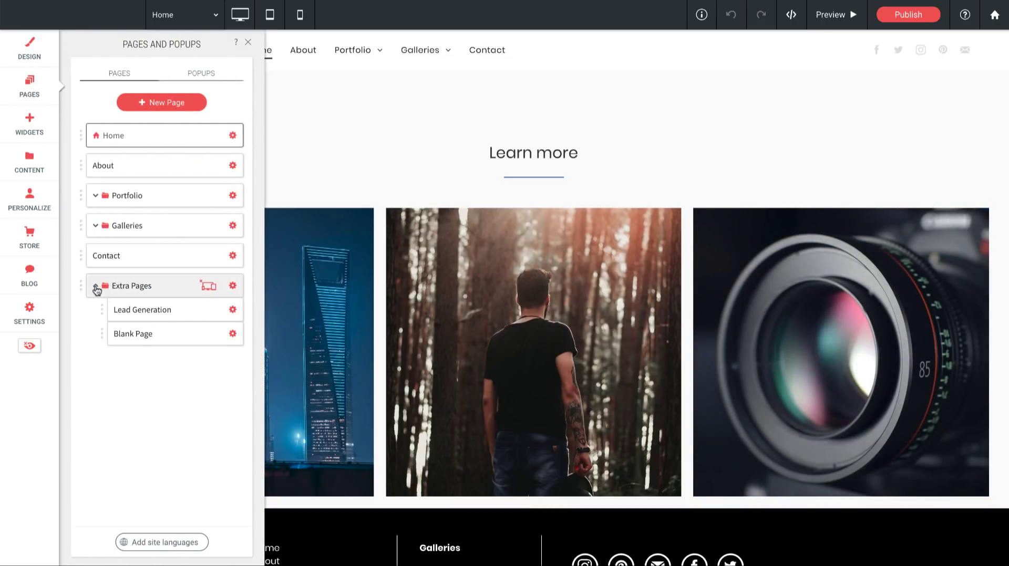
{"action": "left_click", "coordinate": [142, 318]}
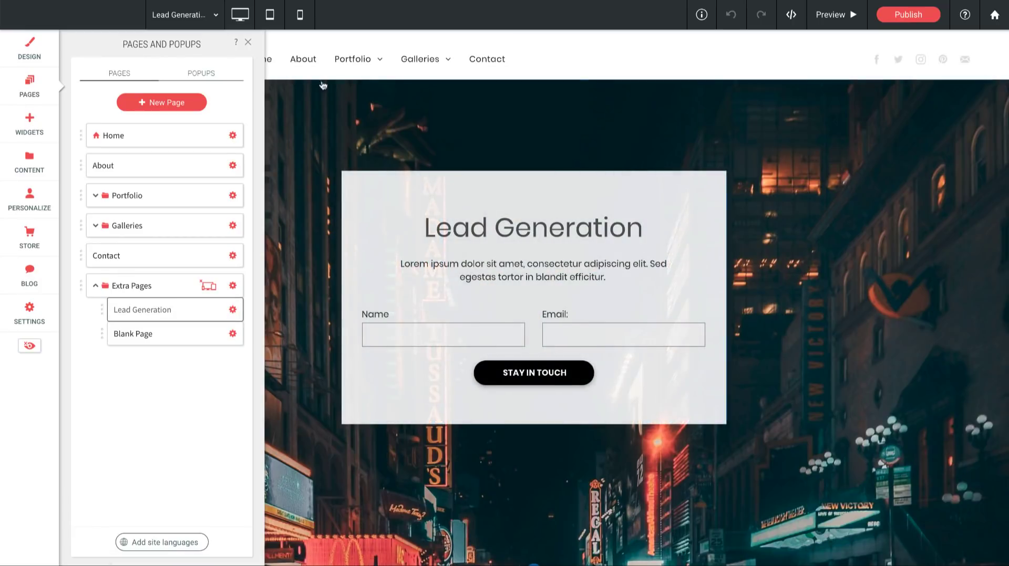
Examine the third-party integration options of the contact form on the Shutter Lead Generation page.
{"action": "left_click", "coordinate": [247, 43]}
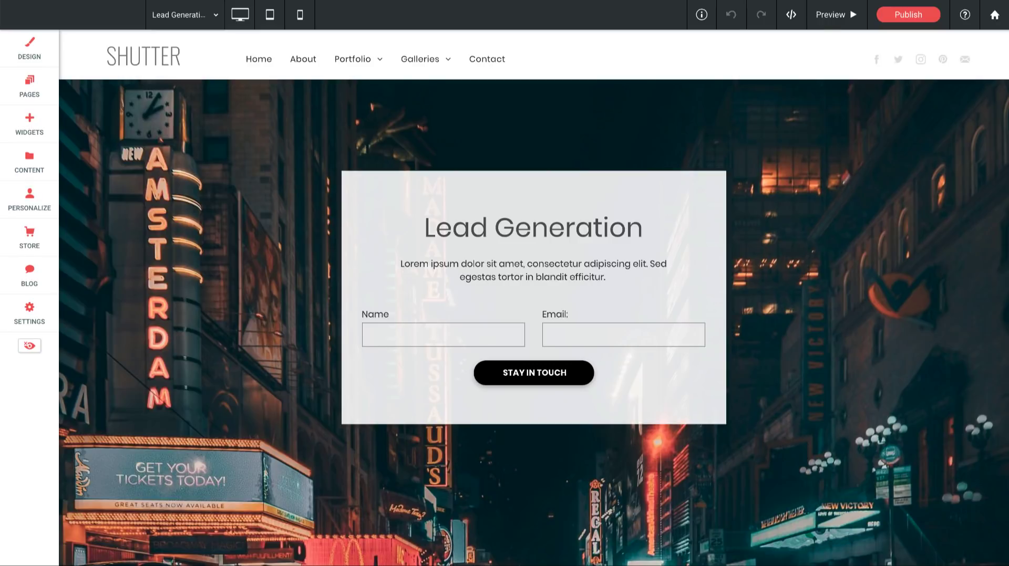
{"action": "left_click", "coordinate": [443, 312]}
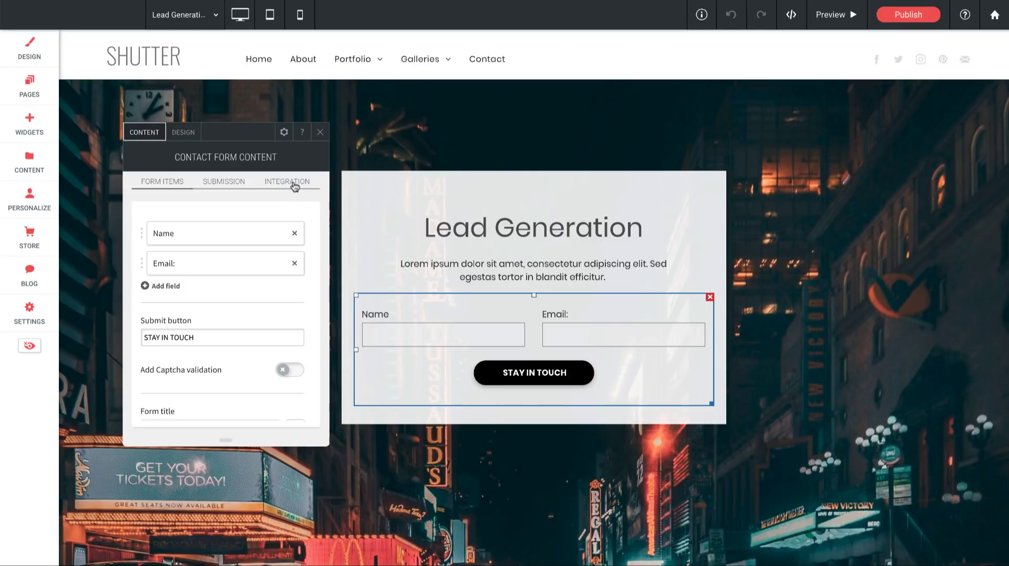
{"action": "left_click", "coordinate": [294, 185]}
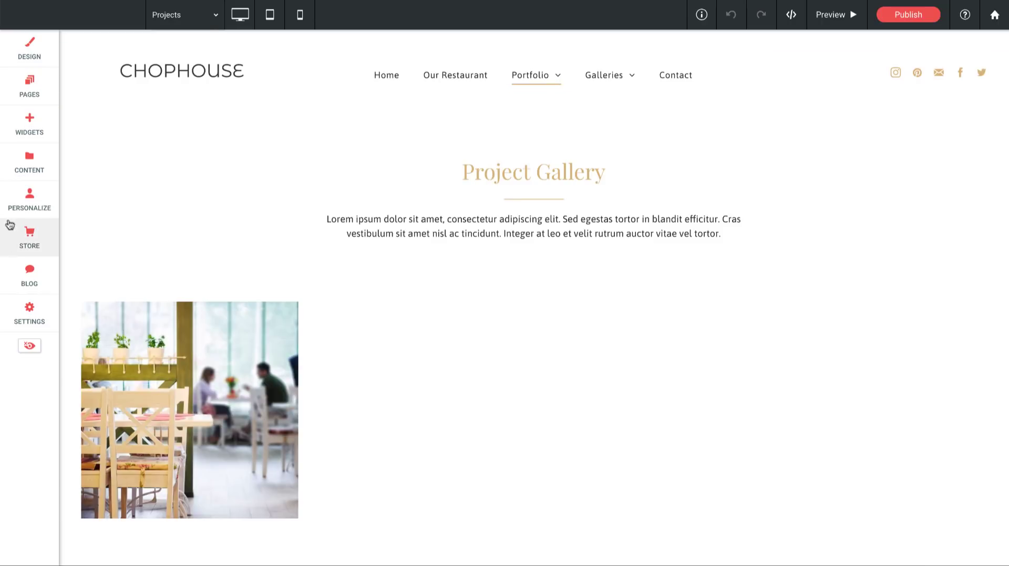
In the Chophouse site, open the Lead Generation page from the Extra Pages folder and close the page list.
{"action": "left_click", "coordinate": [30, 91]}
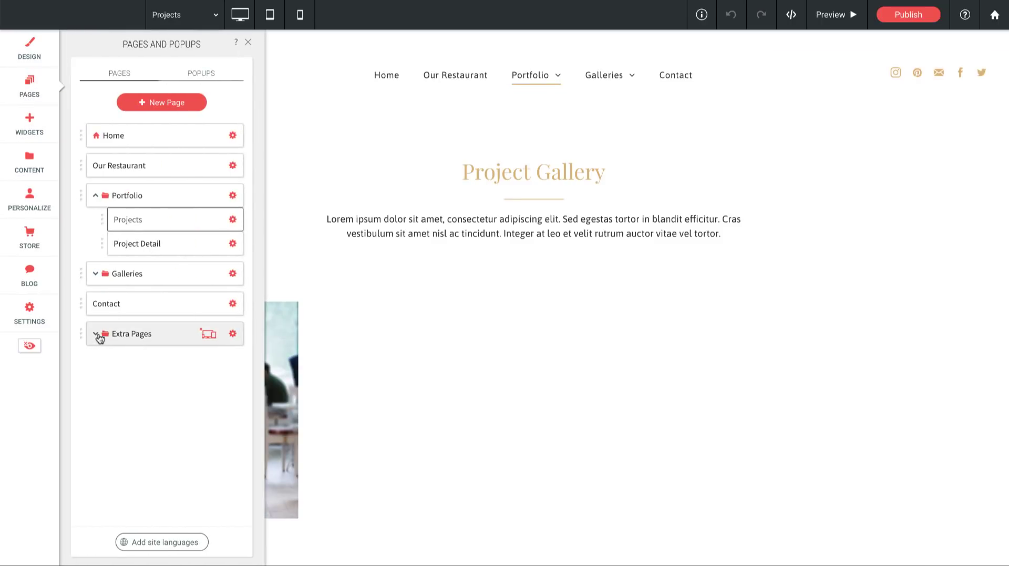
{"action": "left_click", "coordinate": [100, 339]}
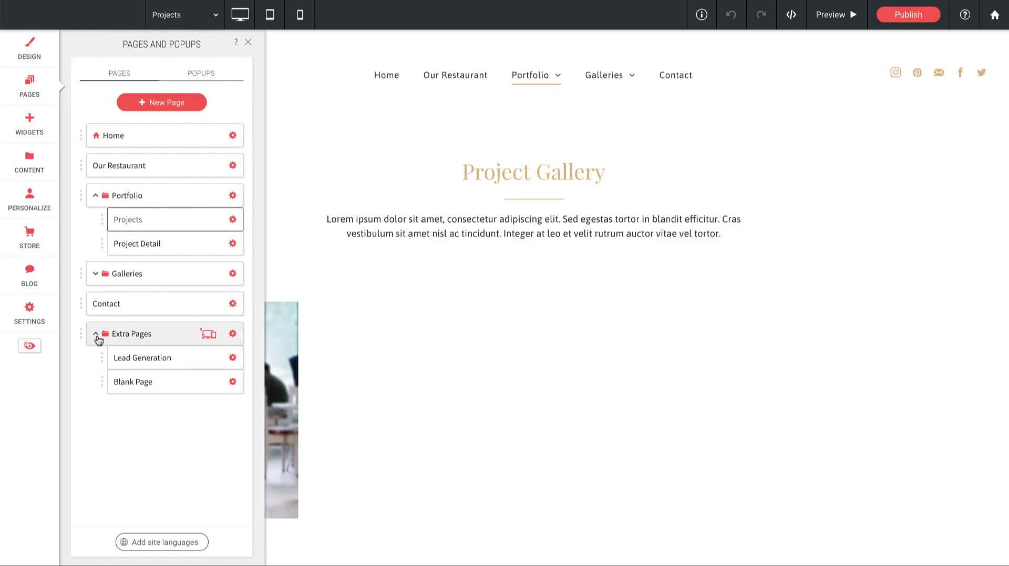
{"action": "left_click", "coordinate": [134, 363]}
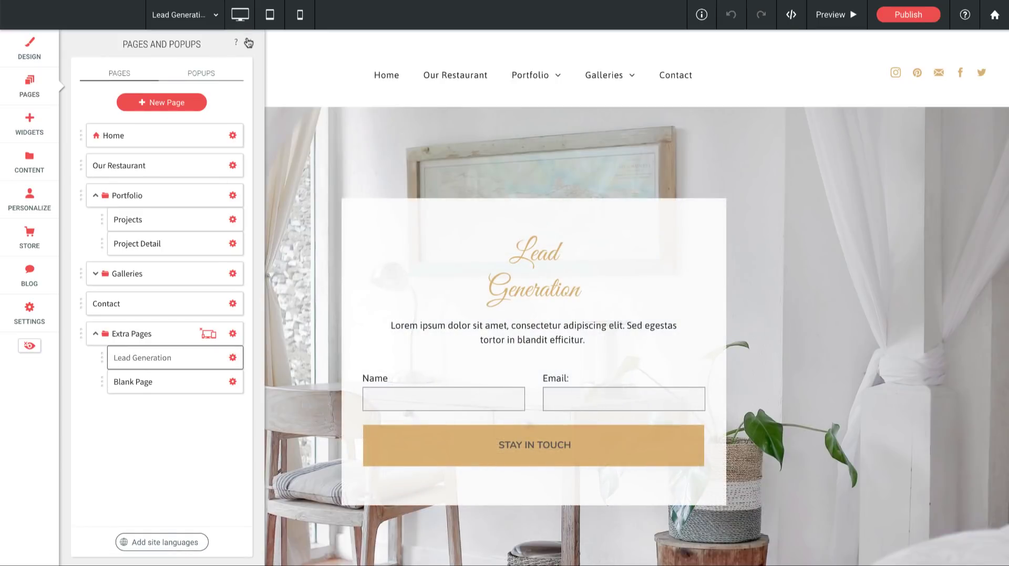
{"action": "left_click", "coordinate": [248, 42]}
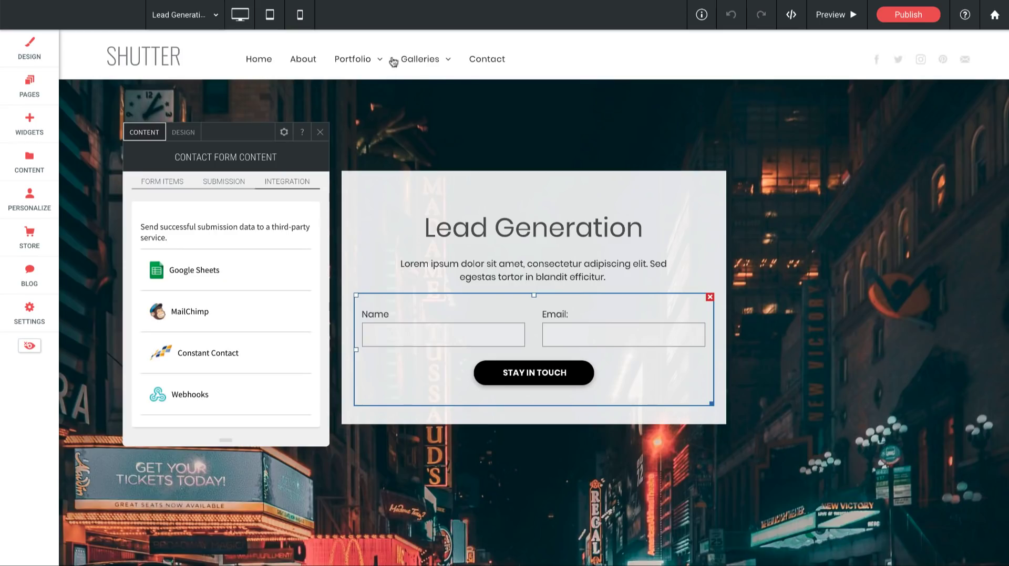
Change the Shutter header to the layout with the menu on the left, logo centered and social icons on the right.
{"action": "left_click", "coordinate": [320, 132]}
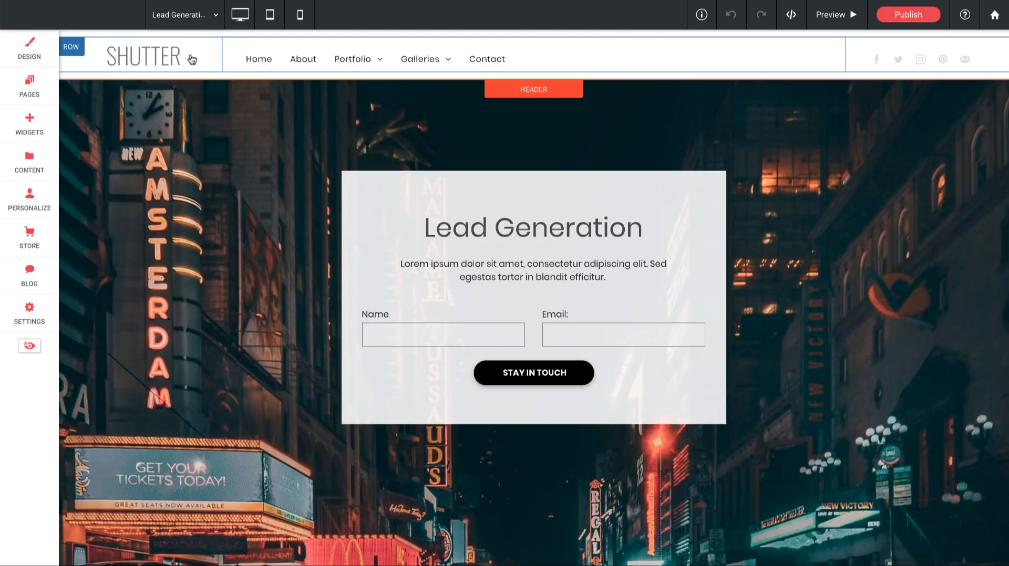
{"action": "left_click", "coordinate": [532, 92]}
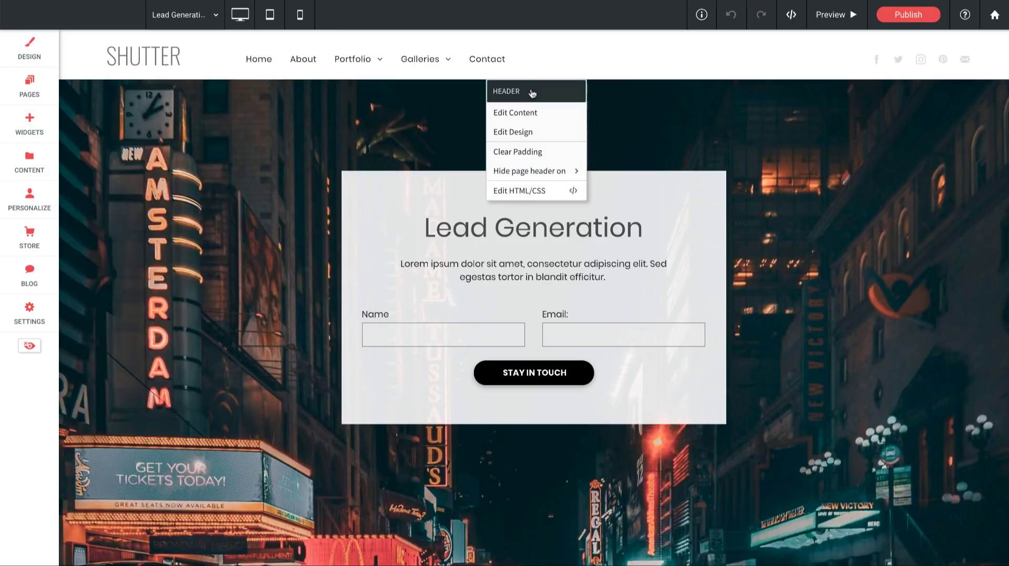
{"action": "left_click", "coordinate": [516, 133]}
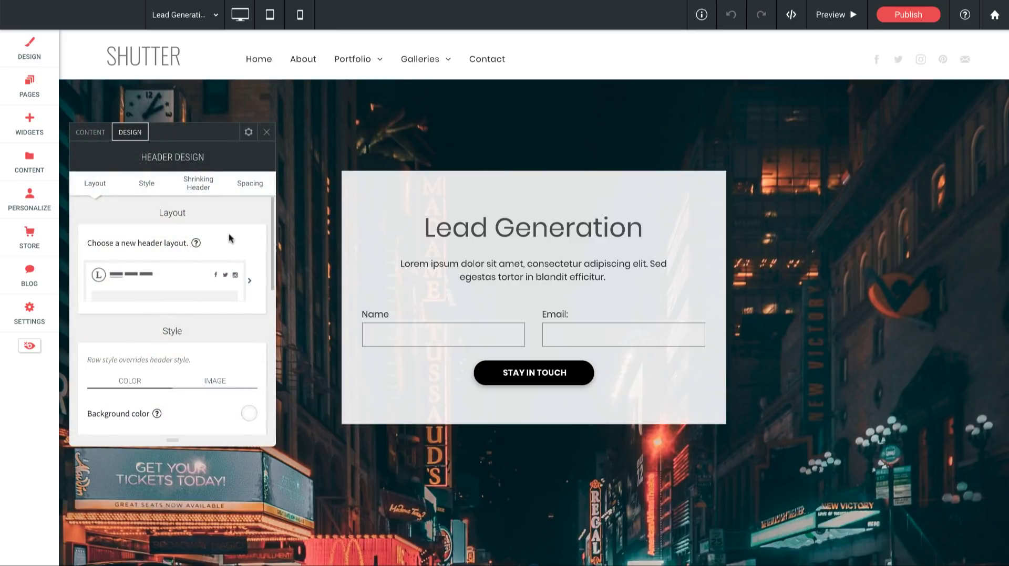
{"action": "left_click", "coordinate": [249, 283]}
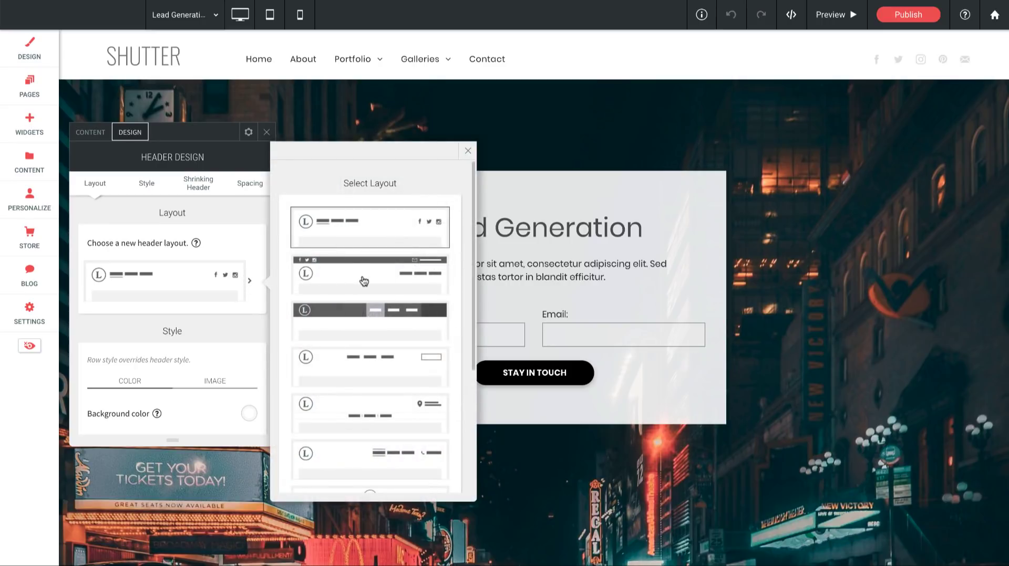
{"action": "scroll", "coordinate": [364, 278], "scroll_direction": "down", "scroll_amount": 3}
{"action": "scroll", "coordinate": [362, 280], "scroll_direction": "down", "scroll_amount": 1}
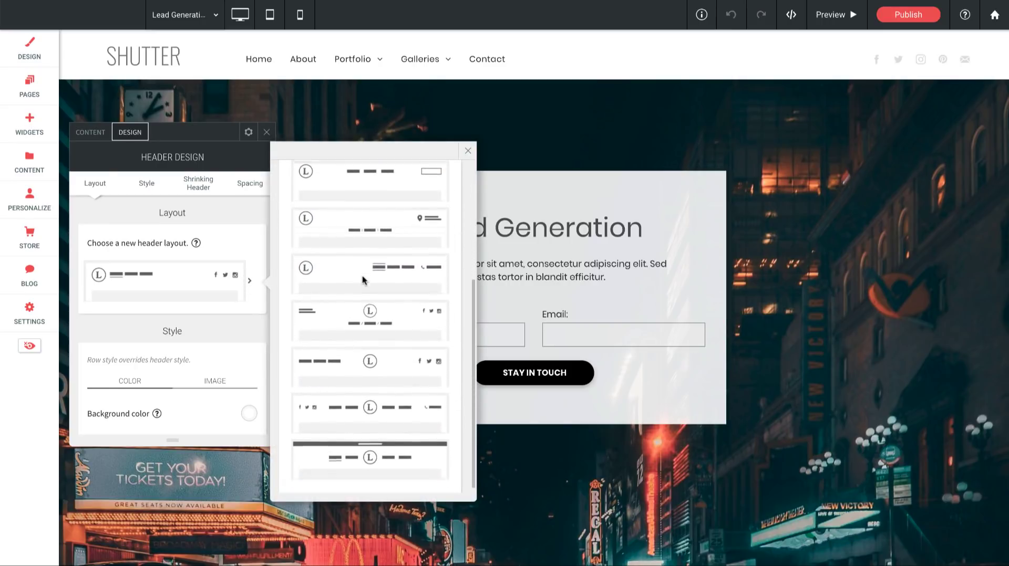
{"action": "left_click", "coordinate": [367, 368]}
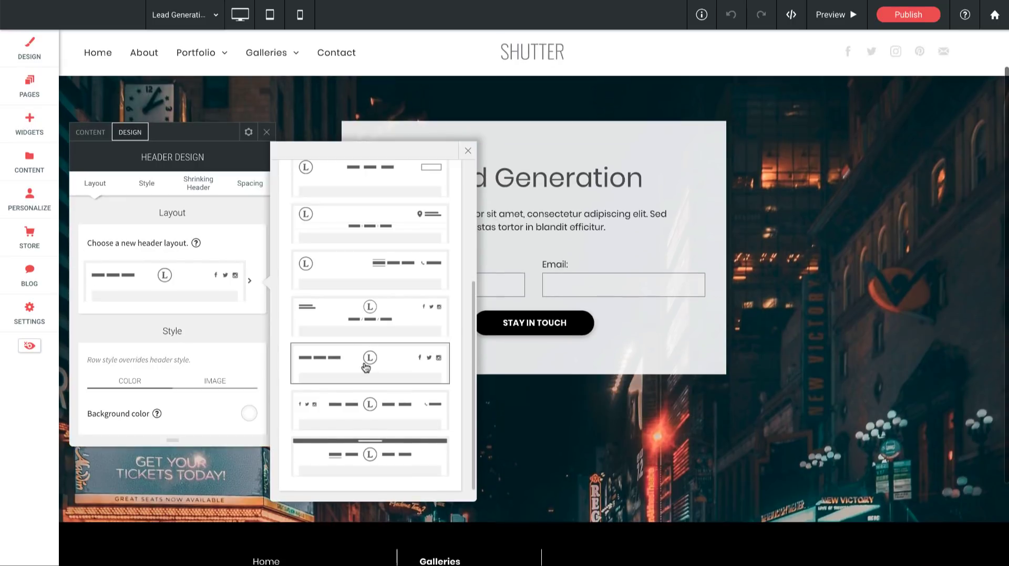
{"action": "left_click", "coordinate": [468, 152]}
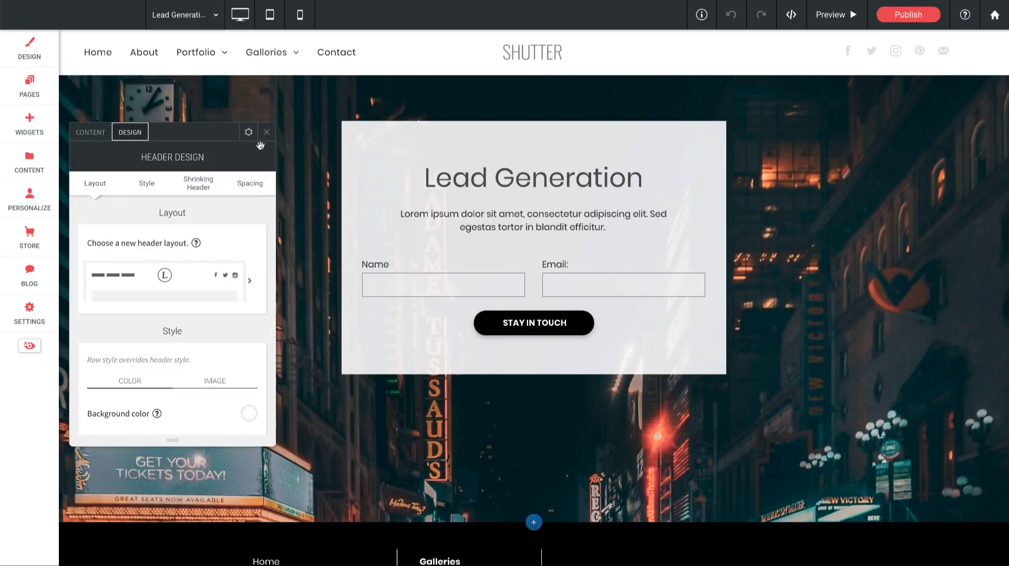
{"action": "left_click", "coordinate": [267, 132]}
{"action": "scroll", "coordinate": [447, 130], "scroll_direction": "down", "scroll_amount": 2}
{"action": "scroll", "coordinate": [447, 131], "scroll_direction": "up", "scroll_amount": 3}
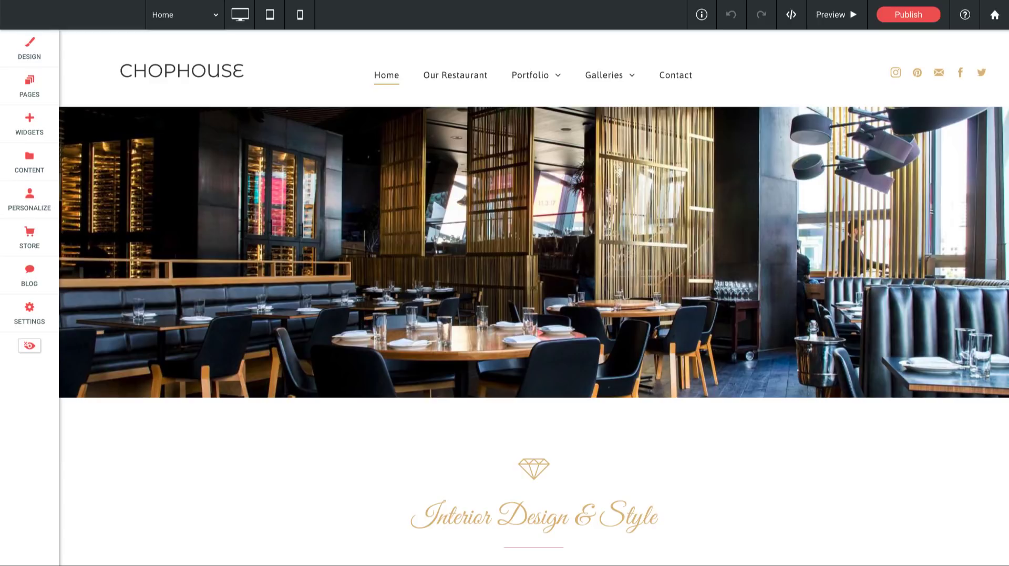
Replace the diamond icon above "Interior Design & Style" on the Chophouse home page with the clinking glasses icon, filtering icons by "food".
{"action": "scroll", "coordinate": [535, 305], "scroll_direction": "down", "scroll_amount": 2}
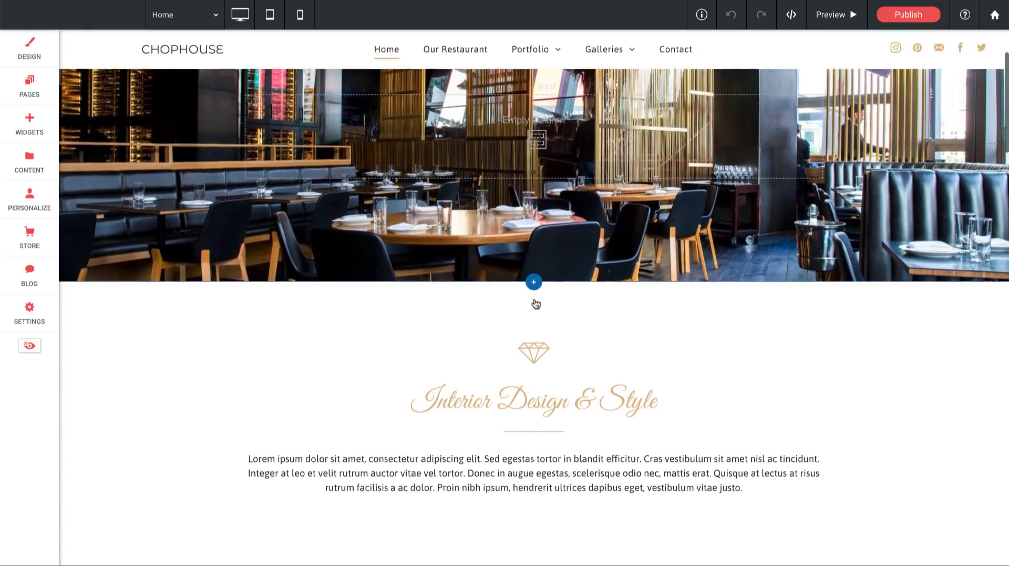
{"action": "left_click", "coordinate": [536, 305]}
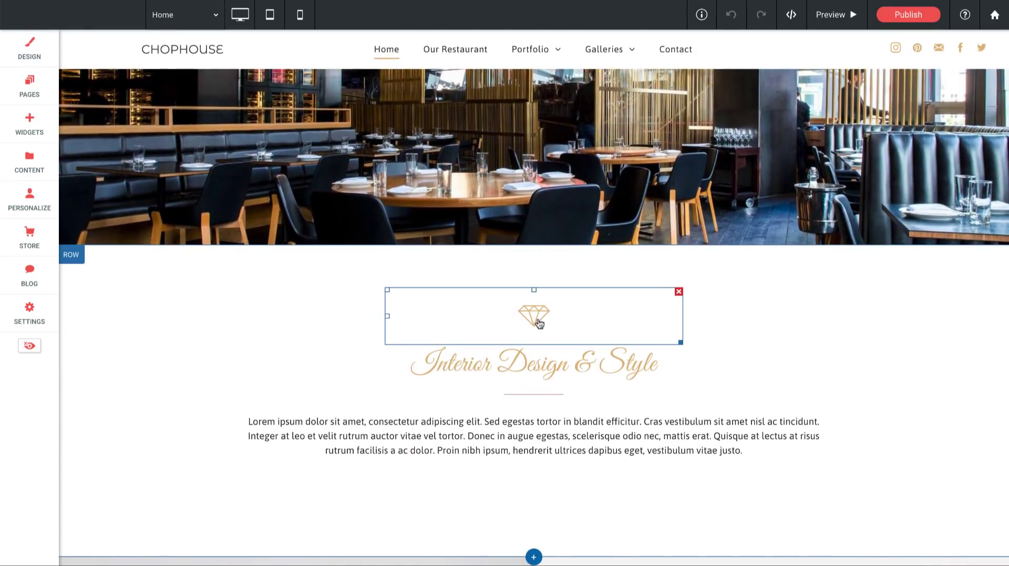
{"action": "left_click", "coordinate": [539, 323]}
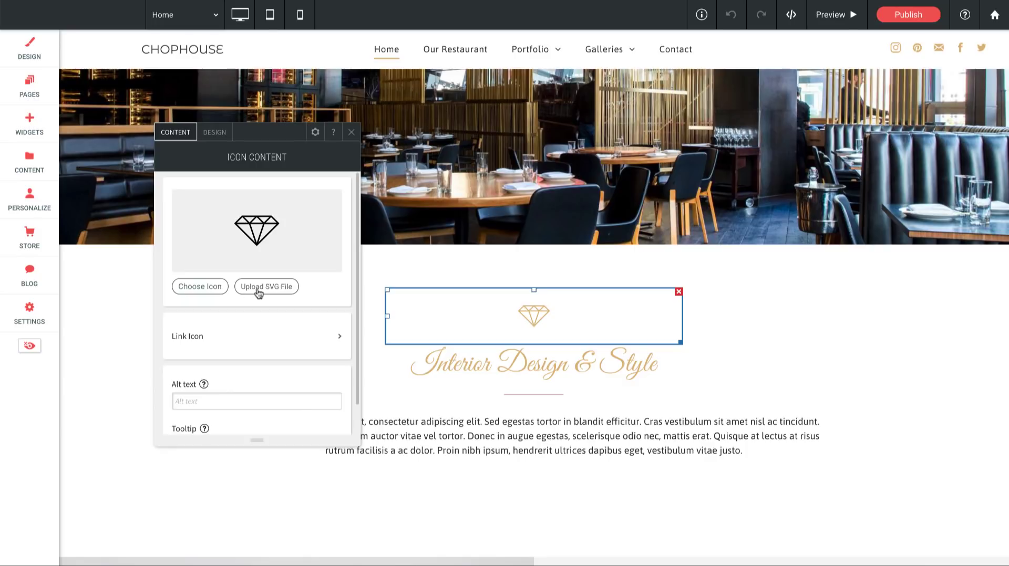
{"action": "left_click", "coordinate": [203, 295]}
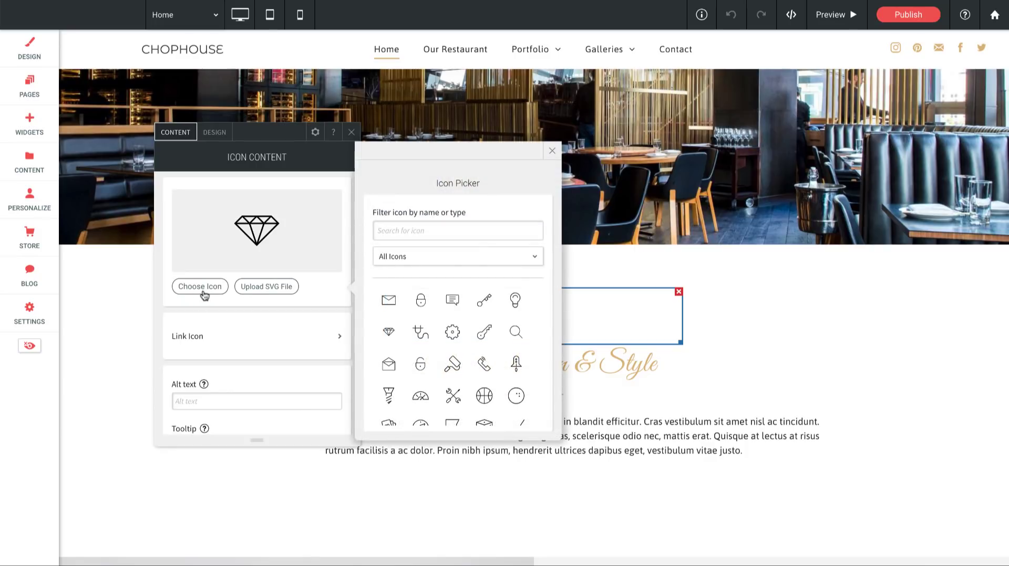
{"action": "left_click", "coordinate": [407, 231]}
{"action": "type", "text": "food"}
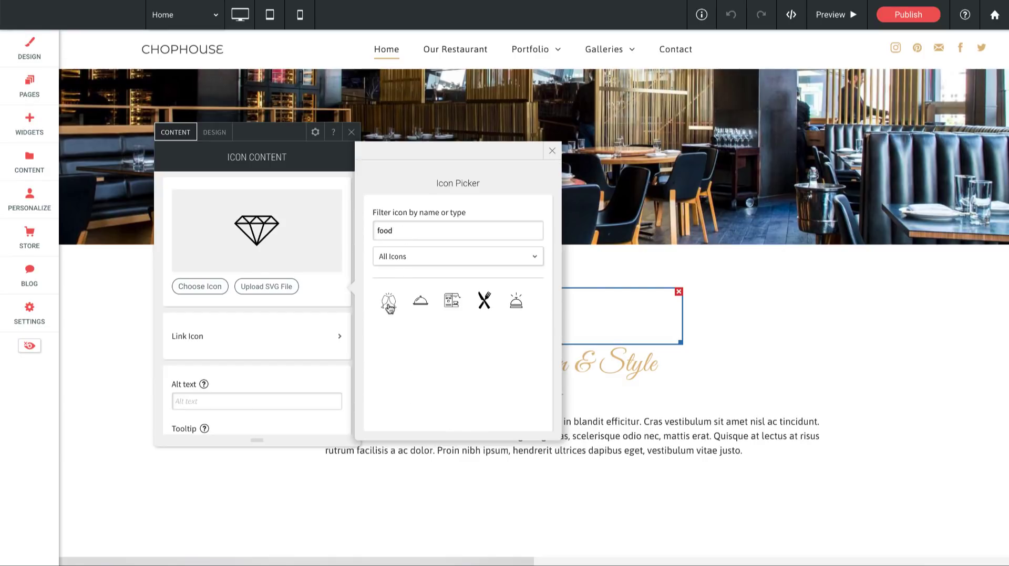
{"action": "left_click", "coordinate": [389, 307]}
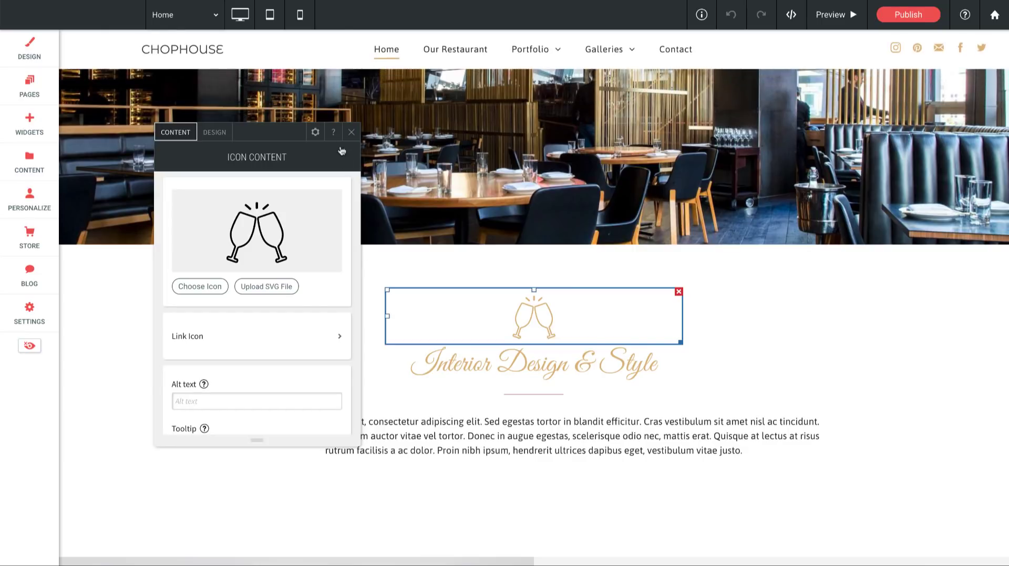
{"action": "left_click", "coordinate": [352, 132]}
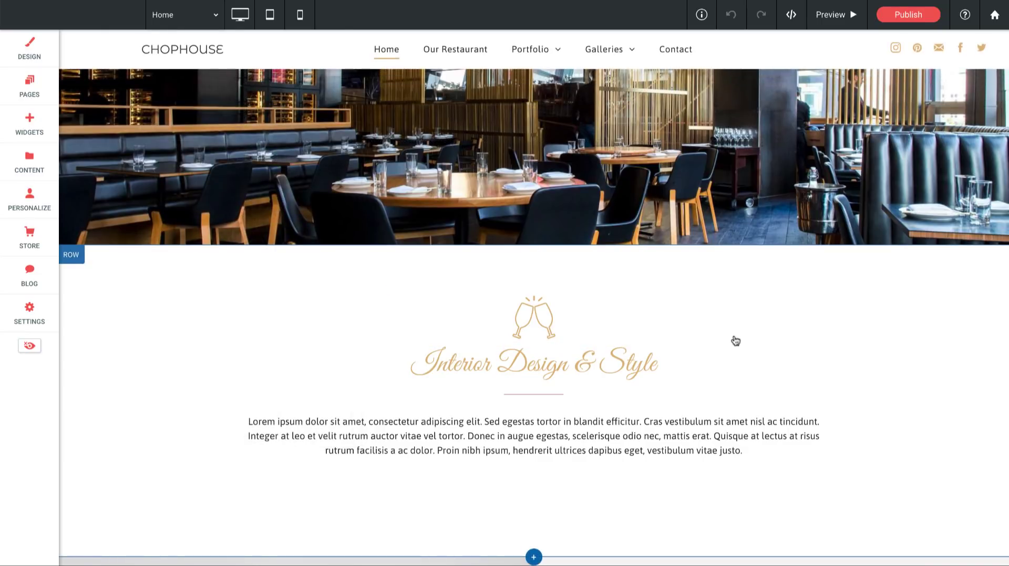
Look over the Chophouse home page from the hero image down to the Get in Touch form.
{"action": "scroll", "coordinate": [735, 341], "scroll_direction": "up", "scroll_amount": 3}
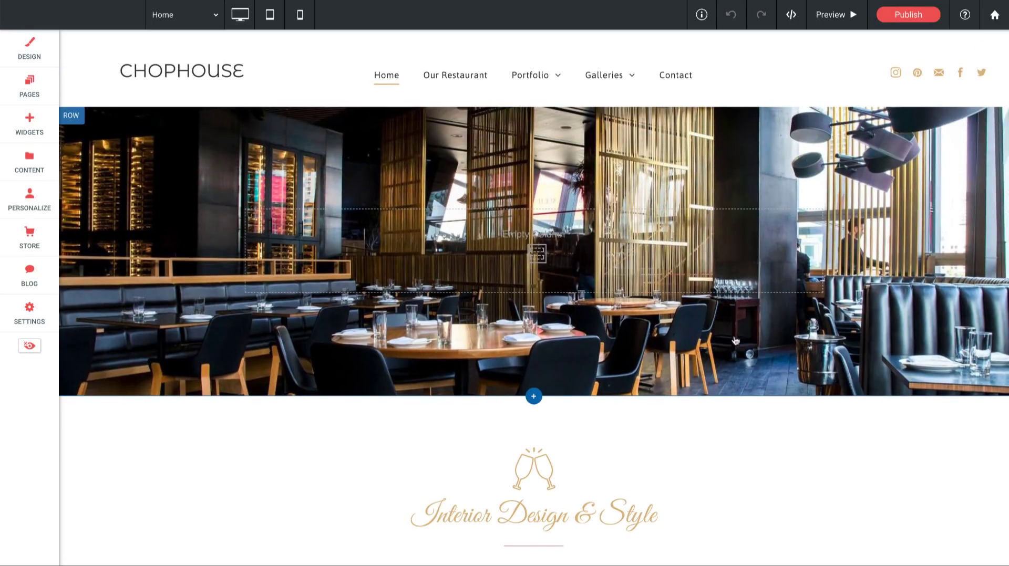
{"action": "scroll", "coordinate": [634, 194], "scroll_direction": "down", "scroll_amount": 10}
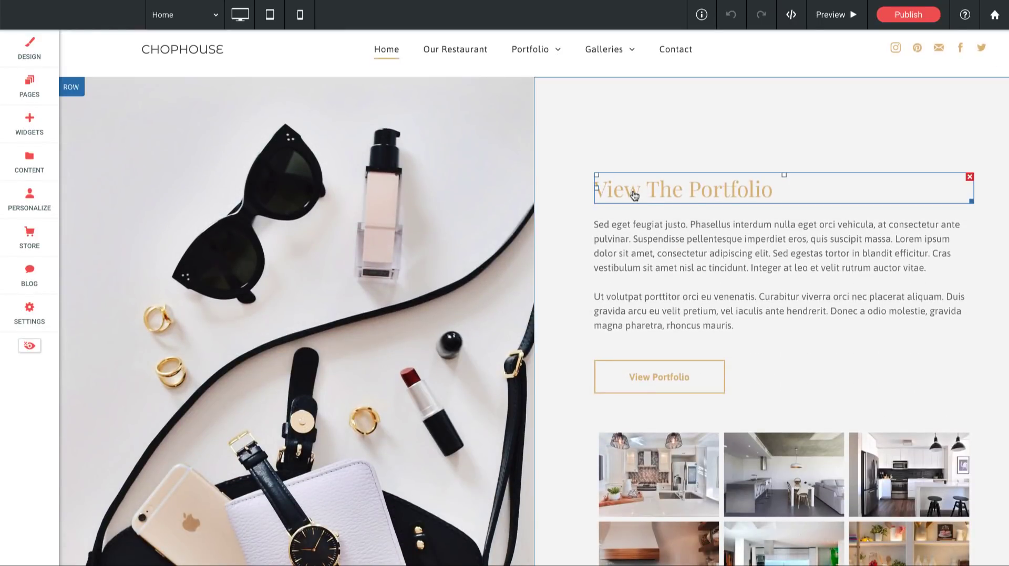
{"action": "scroll", "coordinate": [565, 228], "scroll_direction": "down", "scroll_amount": 10}
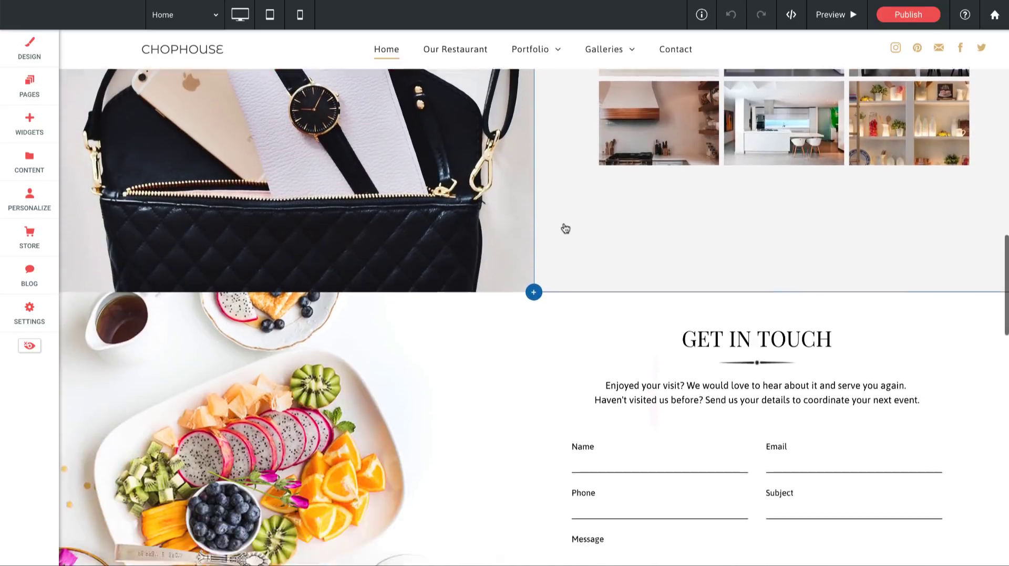